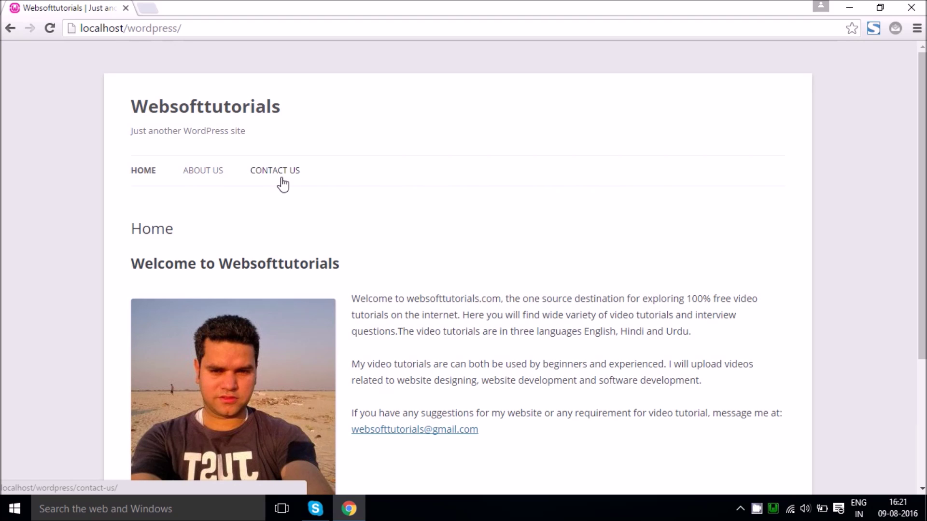
Step: Minimise the localhost/wordpress Chrome window to reveal the Windows desktop
key(super+d)
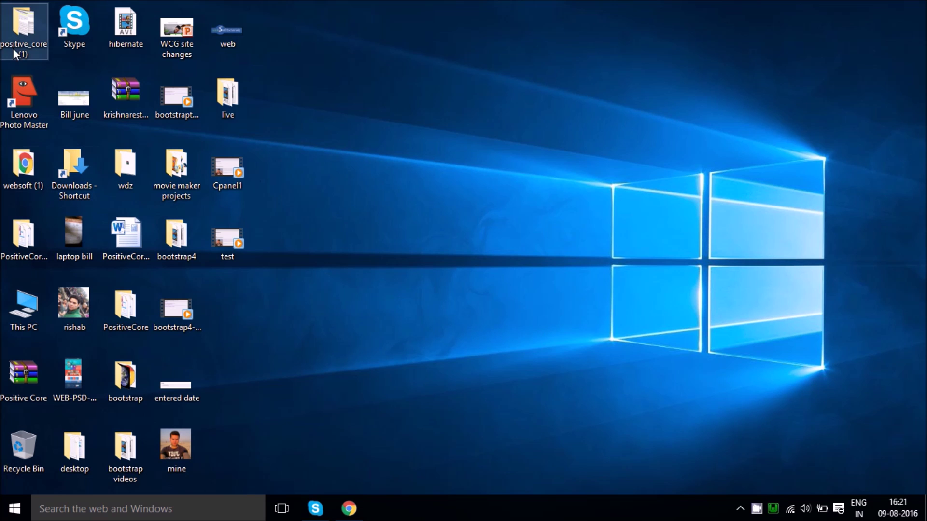
Step: Browse This PC to LENOVO (D:) > wamp64 > www in a maximised Explorer window
double_click(36, 295)
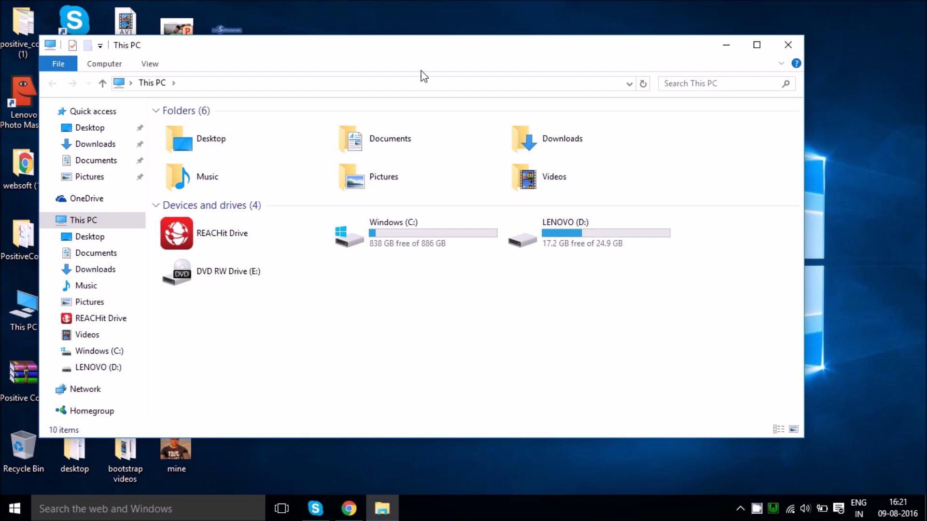
double_click(427, 53)
double_click(527, 195)
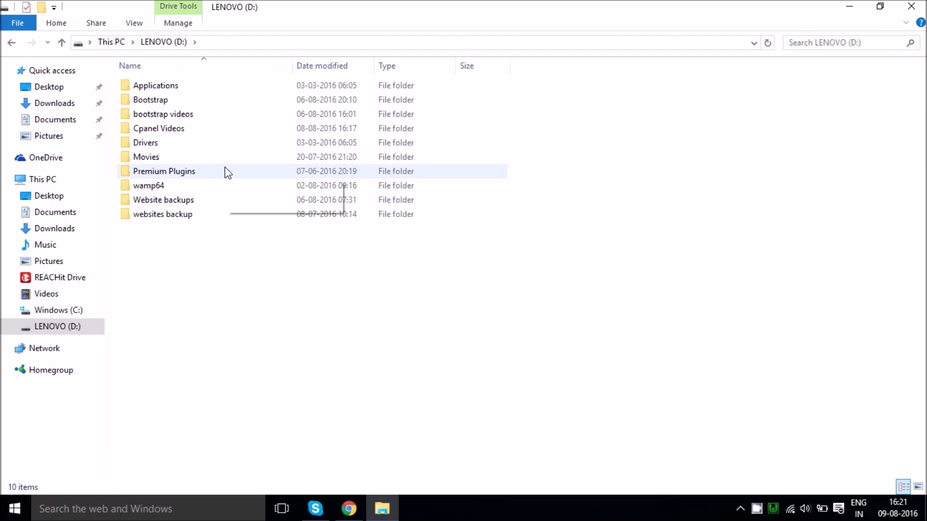
double_click(196, 189)
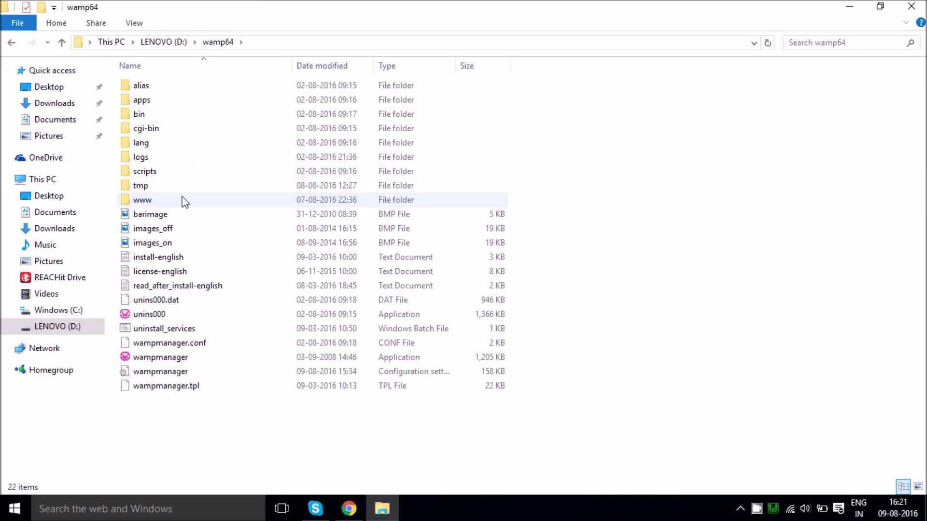
double_click(182, 200)
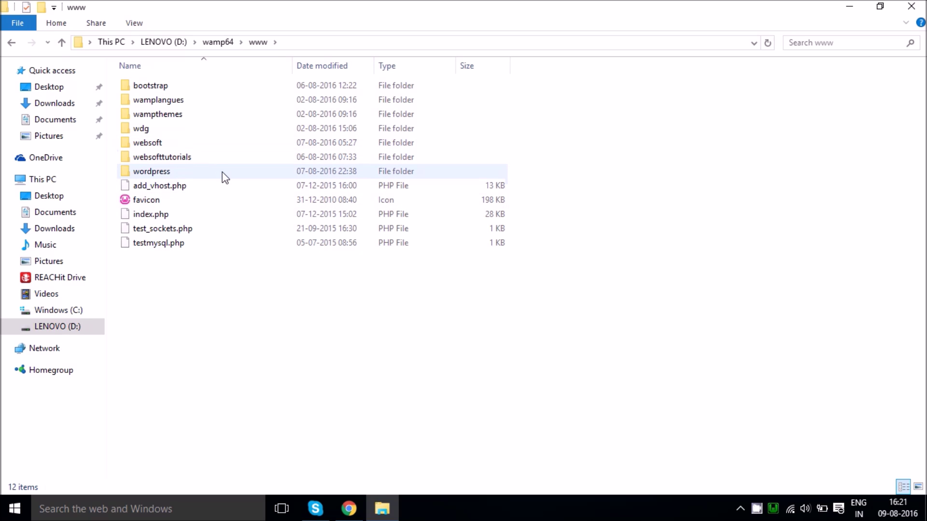
Step: Create a desktop folder named 'Upload files' and open it
key(super+d)
right_click(329, 150)
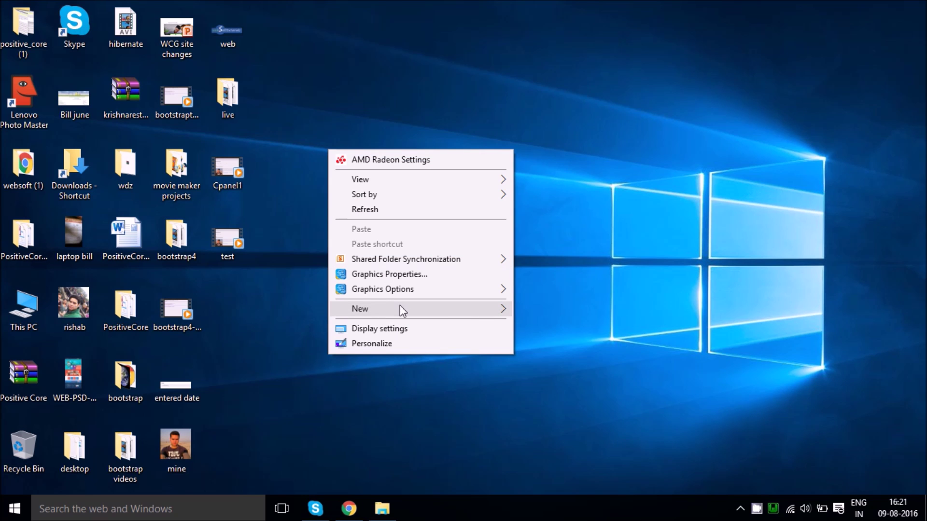
mouse_move(488, 306)
click(540, 312)
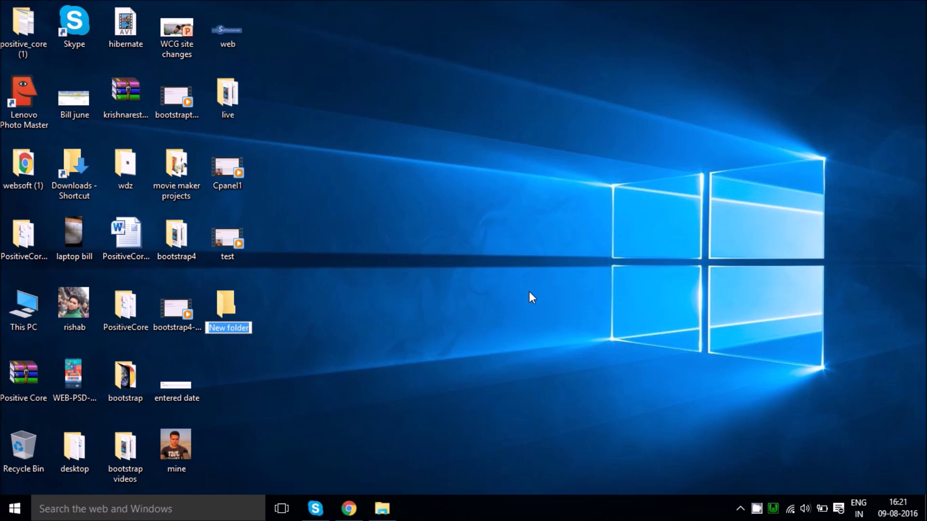
text(Upload files4)
key(BackSpace)
key(Return)
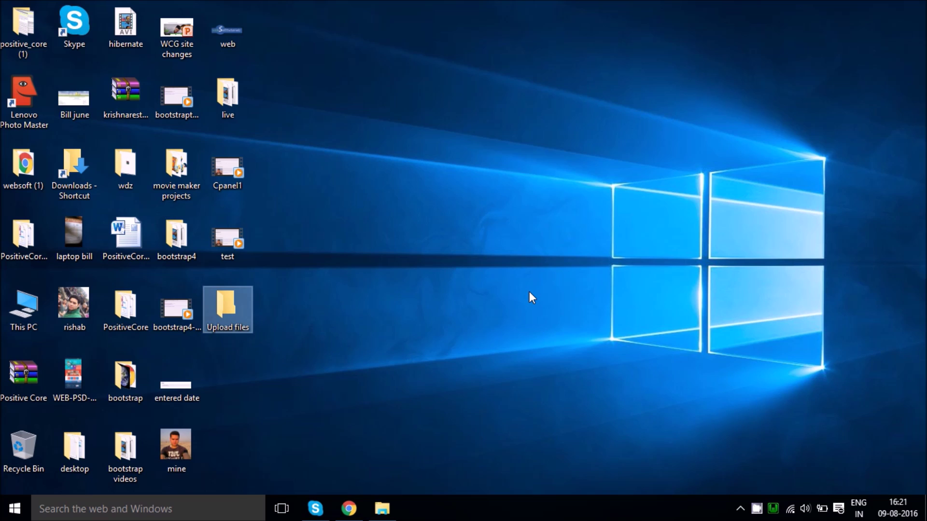
key(Return)
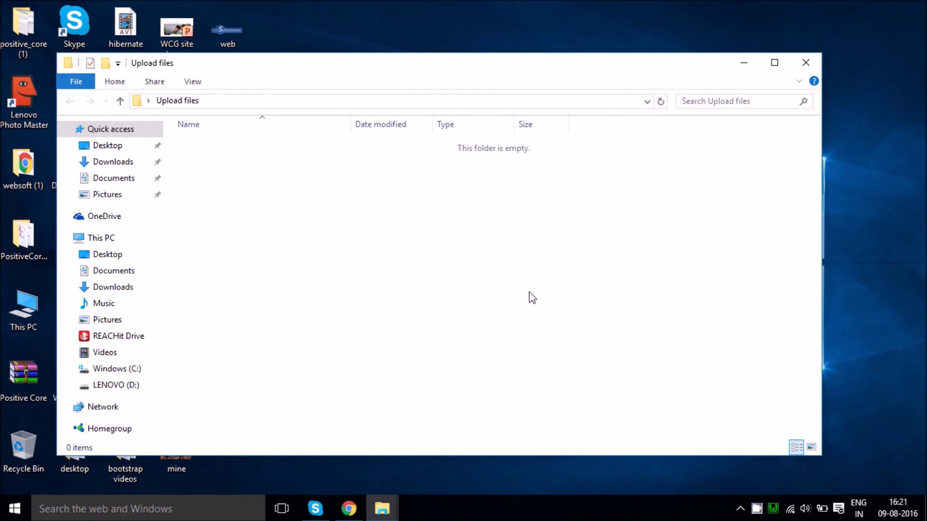
Step: Check the 'wordpress' part of the local site's localhost/wordpress address
click(349, 508)
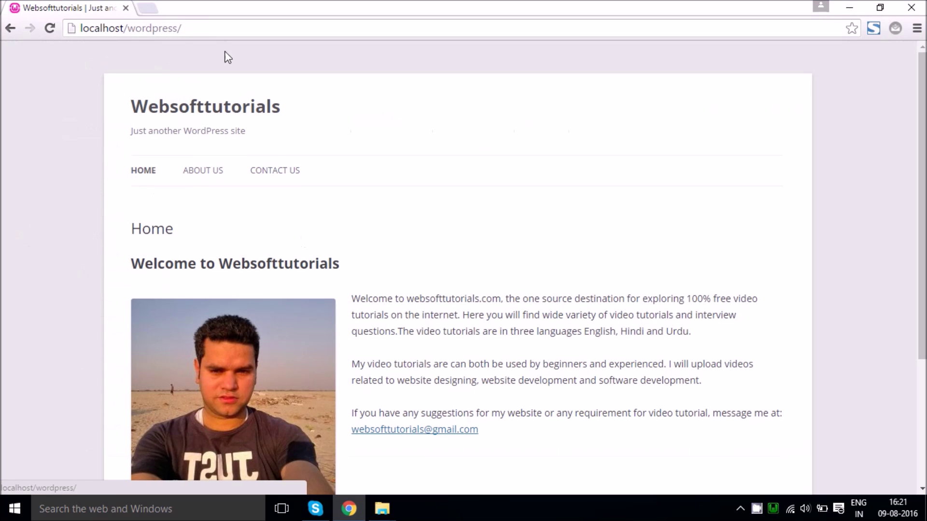
click(198, 26)
double_click(143, 30)
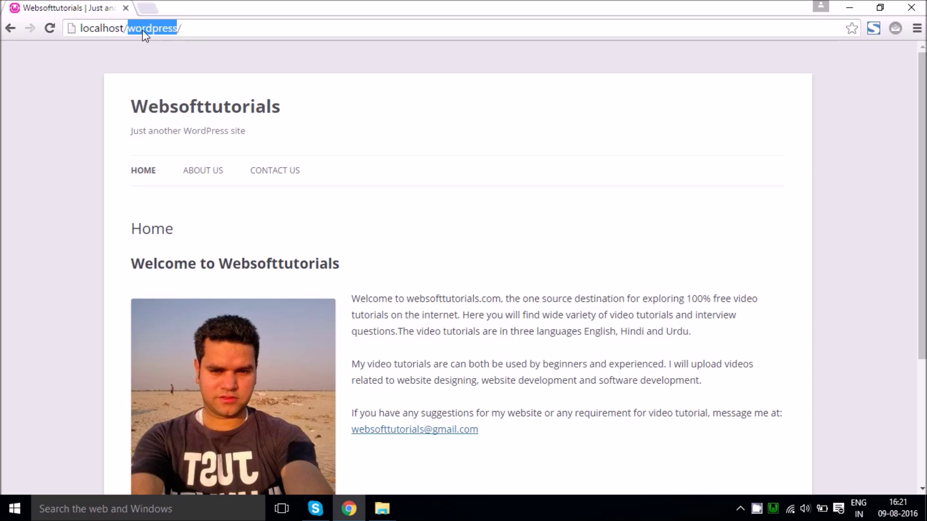
click(84, 120)
click(145, 28)
double_click(152, 28)
Step: Copy wp-content from www > wordpress into the desktop Upload files folder
mouse_move(381, 509)
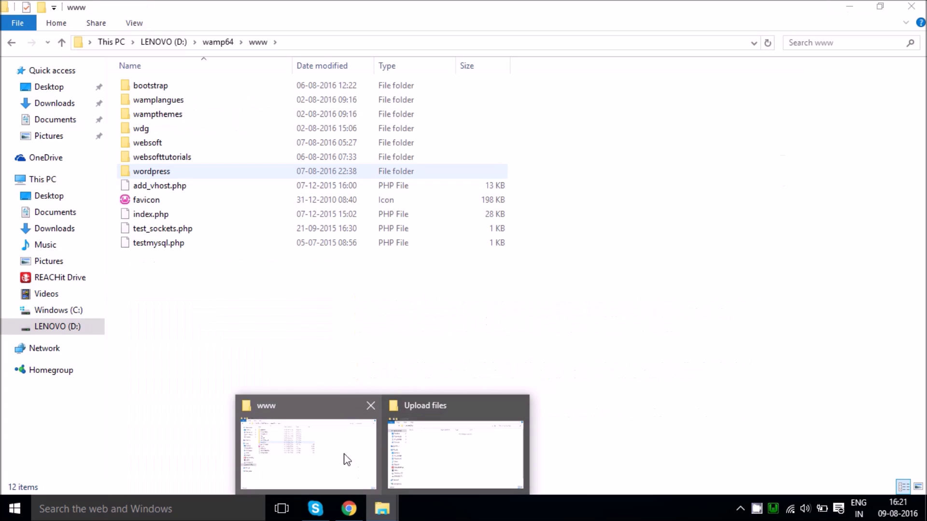
click(346, 459)
double_click(162, 172)
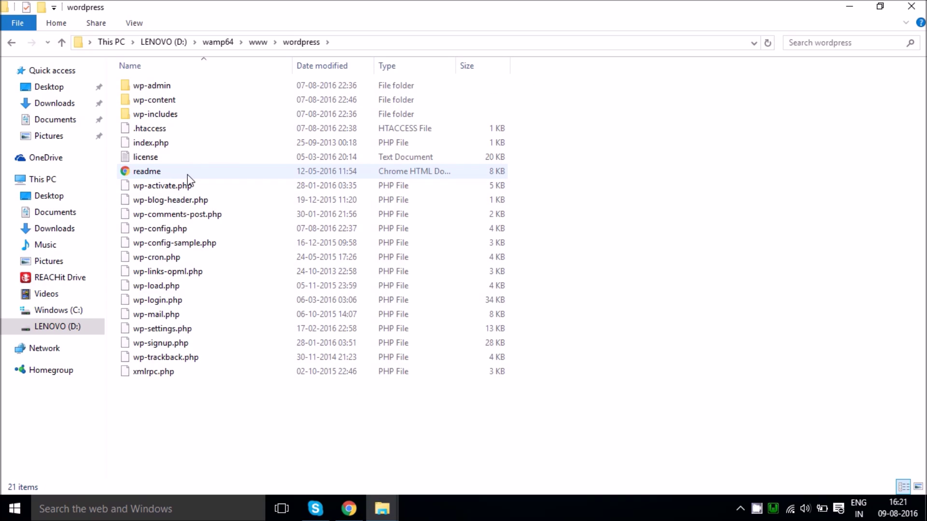
key(alt+Left)
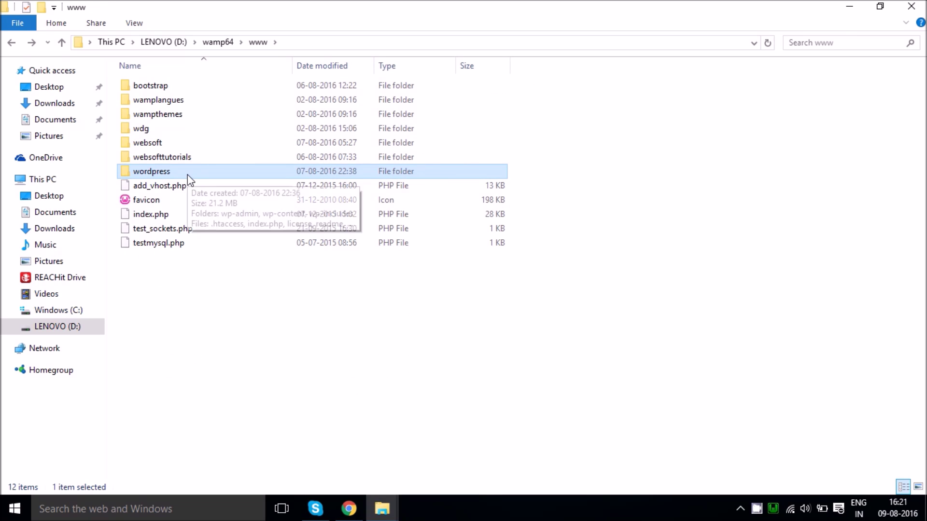
double_click(155, 174)
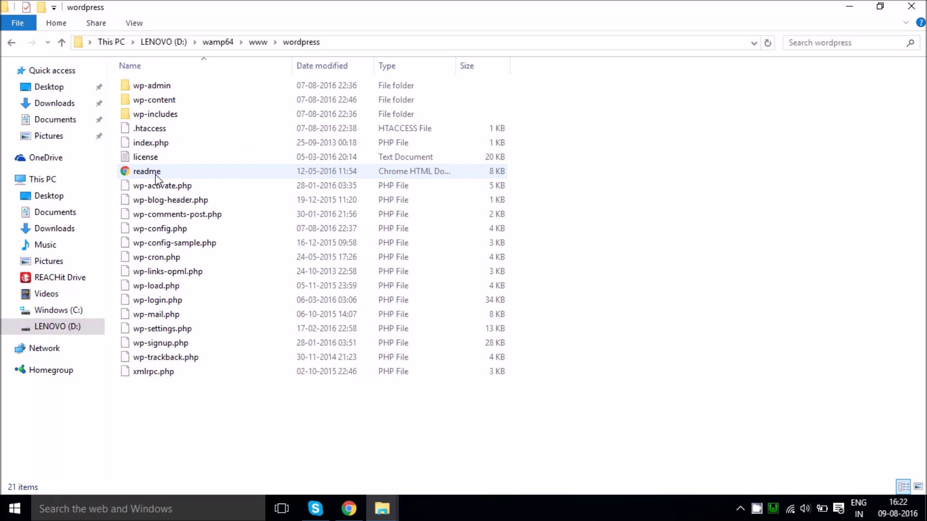
click(182, 98)
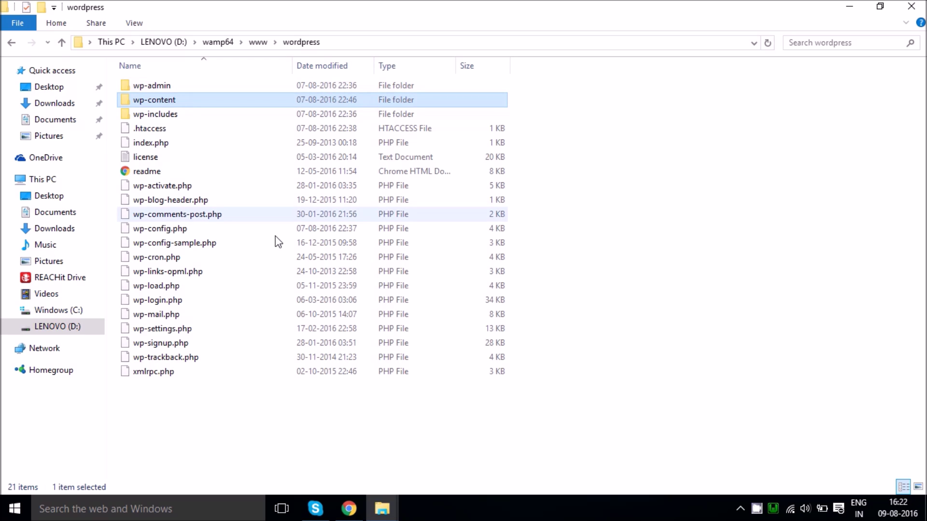
click(381, 507)
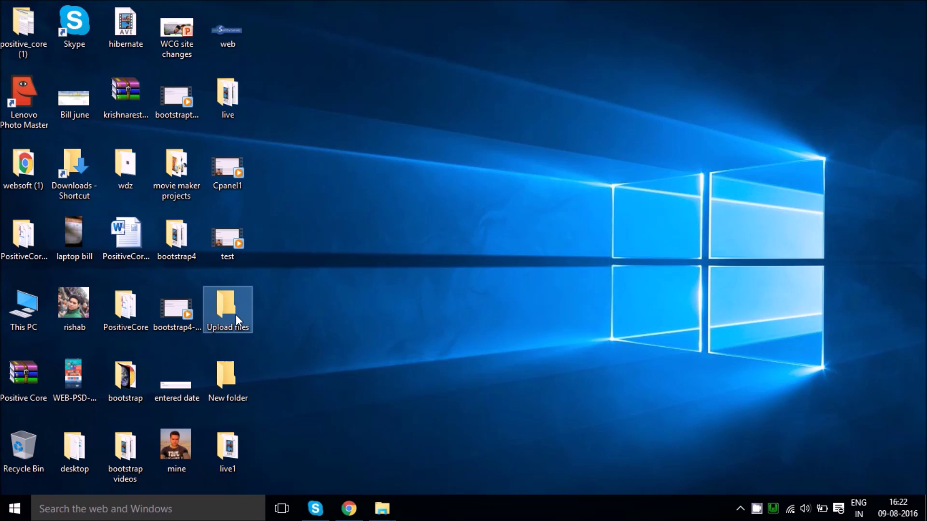
double_click(235, 315)
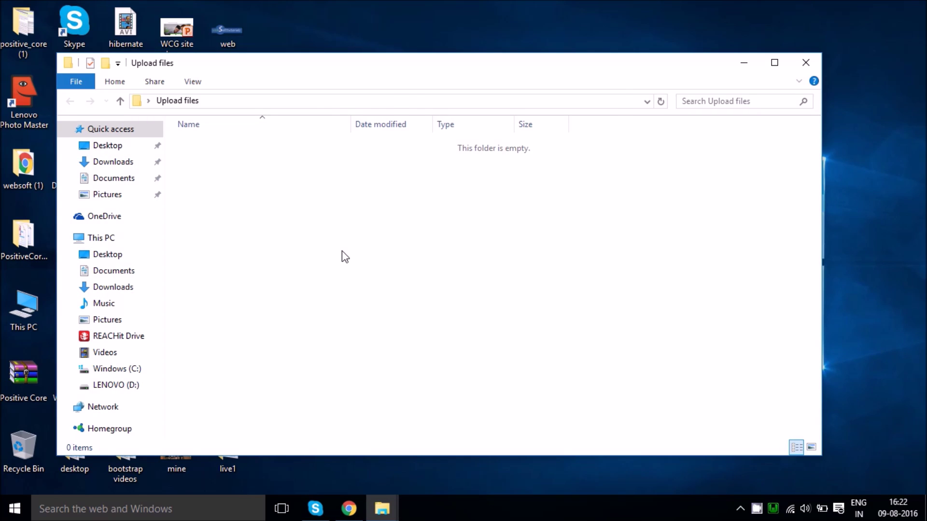
key(ctrl+v)
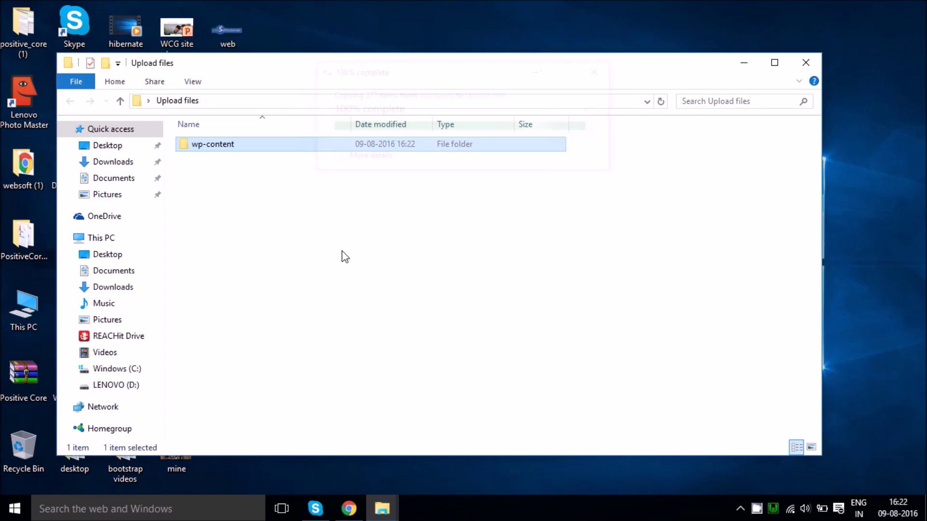
click(344, 255)
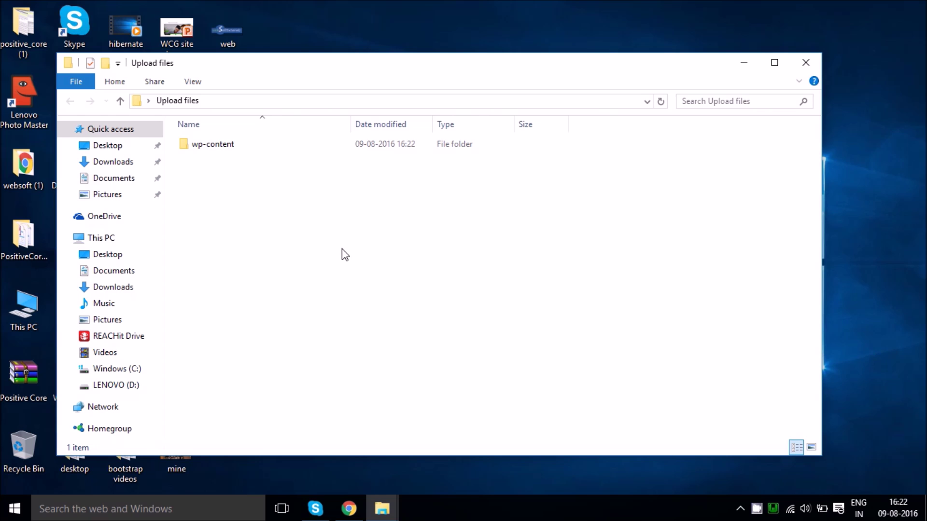
Step: Close the Upload files window and return to the wordpress folder
click(343, 509)
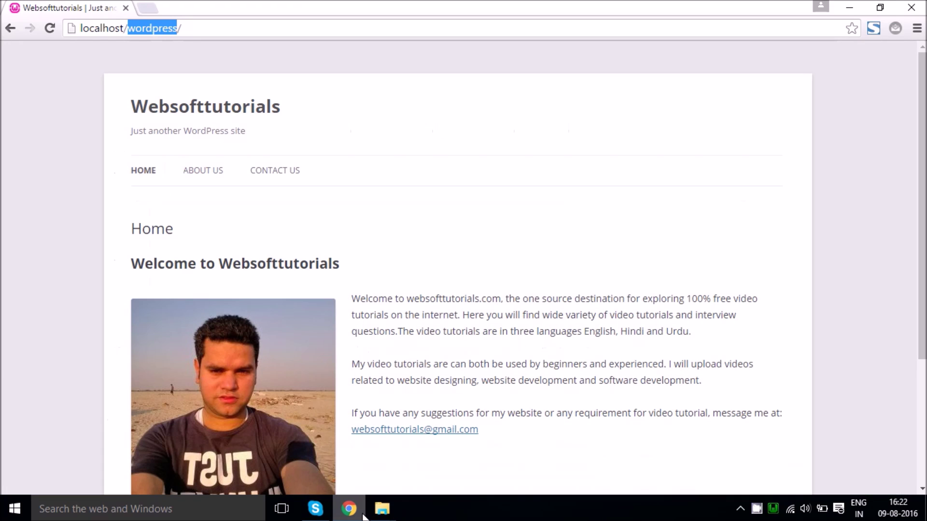
mouse_move(386, 504)
mouse_move(496, 415)
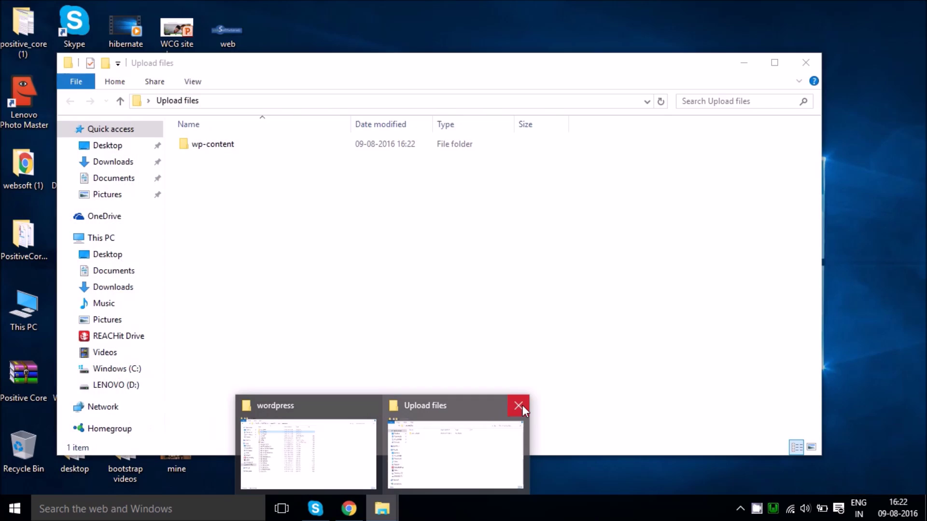
click(519, 405)
click(369, 432)
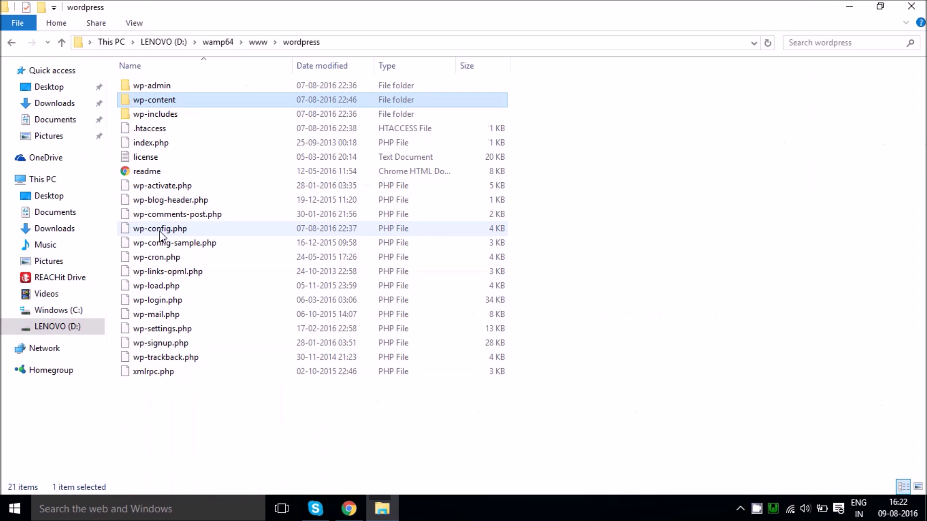
Step: Open wp-config.php in Notepad++, confirm DB_NAME 'wordpress', and launch phpMyAdmin from WAMP
click(160, 230)
right_click(162, 230)
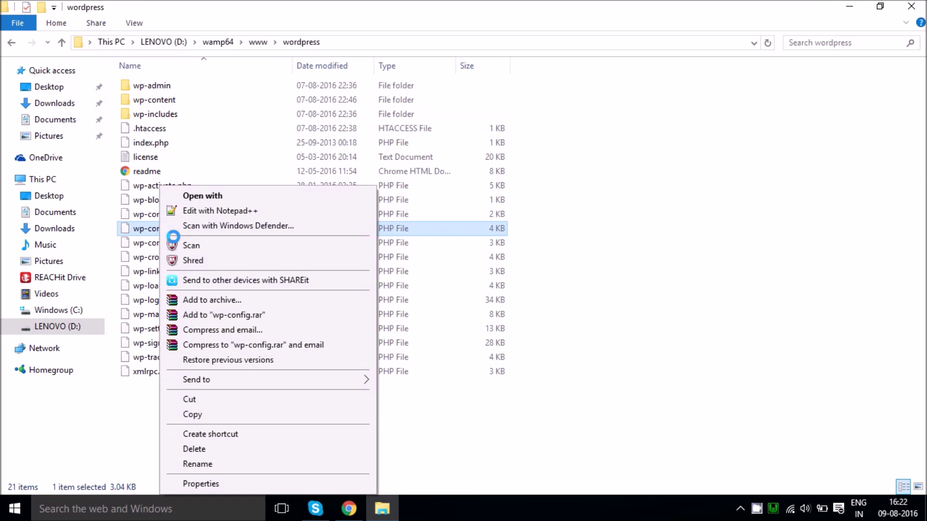
click(201, 210)
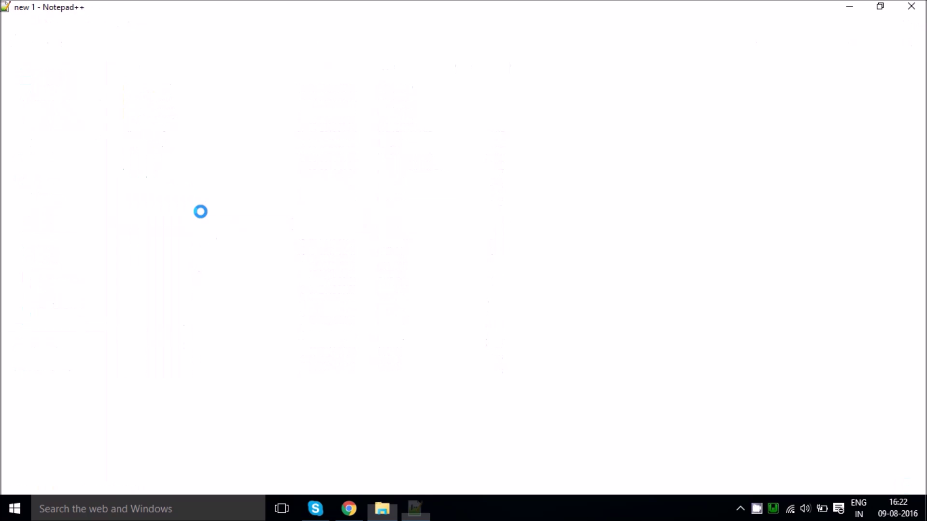
double_click(164, 256)
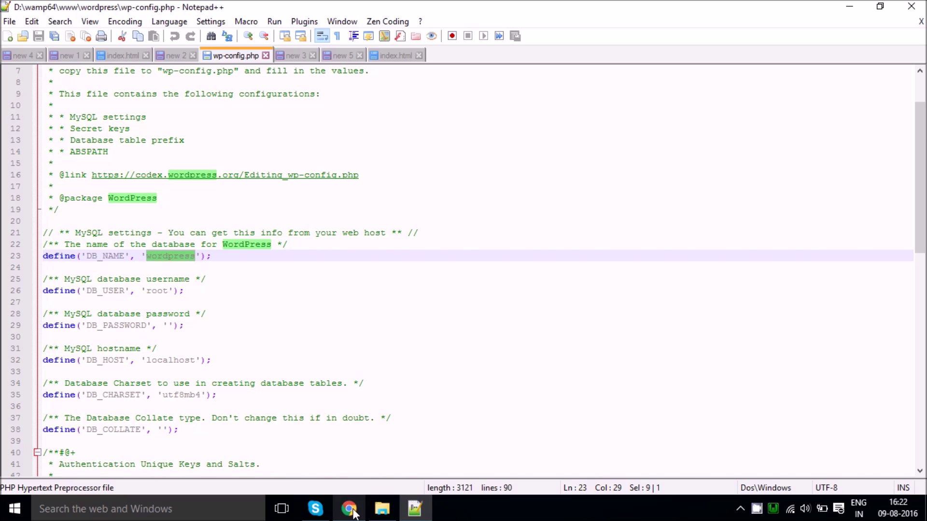
click(773, 513)
click(832, 376)
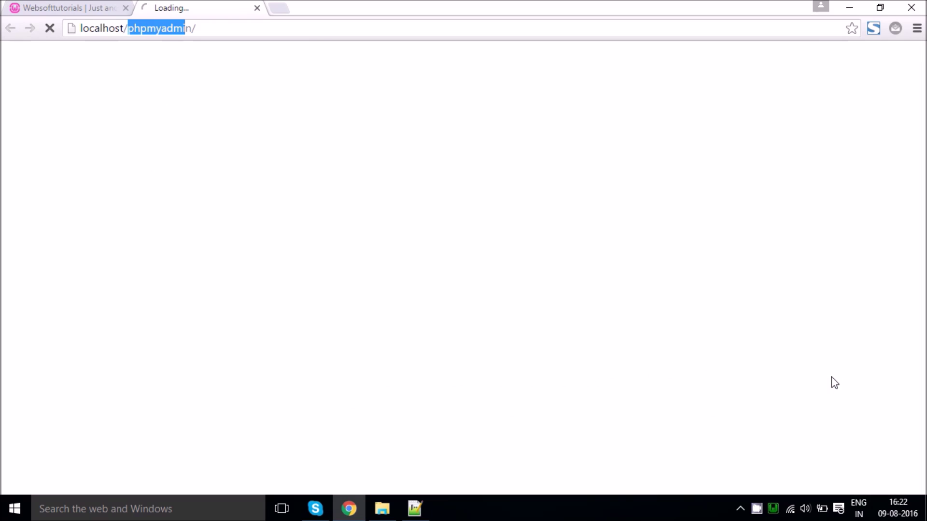
Step: Log in to phpMyAdmin as root with an empty password
click(325, 30)
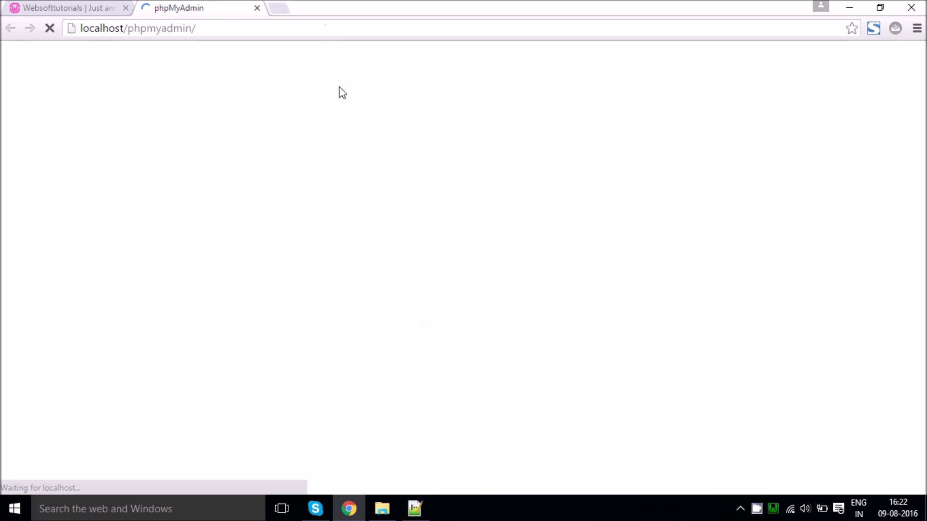
click(559, 362)
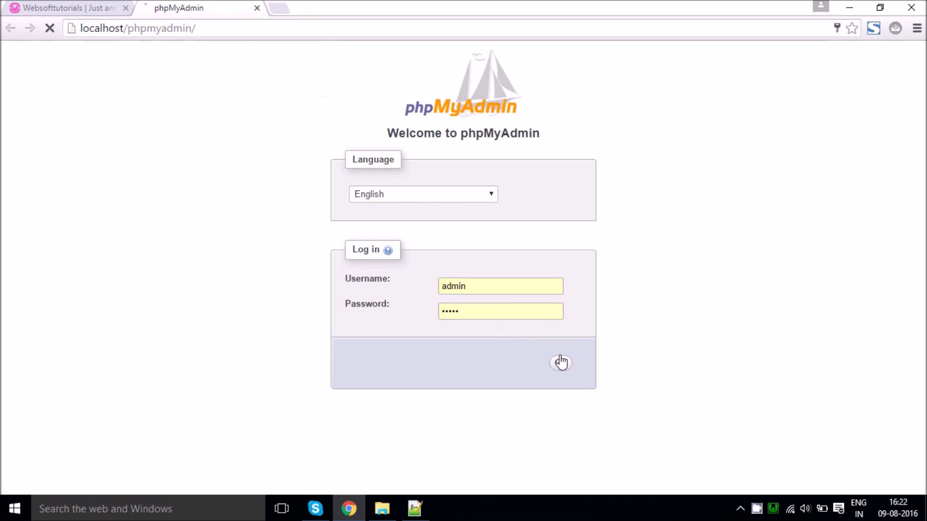
double_click(476, 333)
text(r)
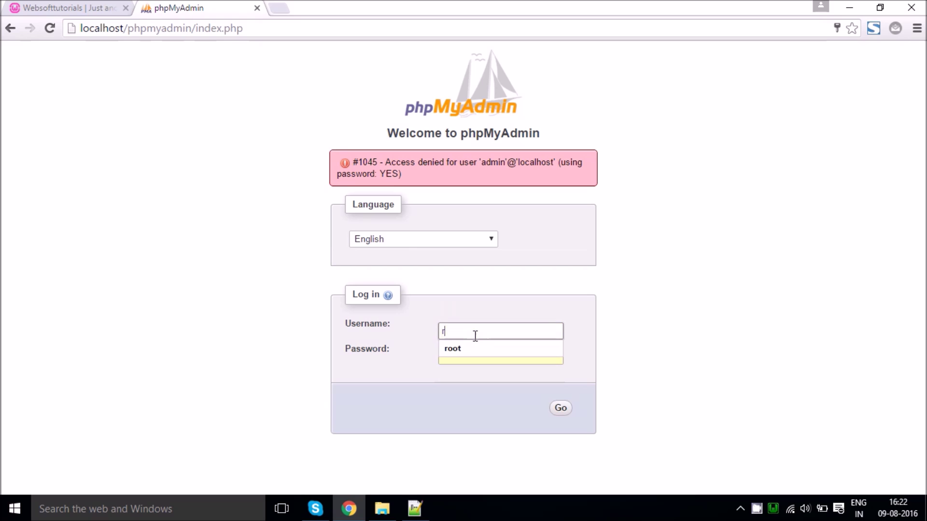
text(oot)
key(Tab)
key(BackSpace)
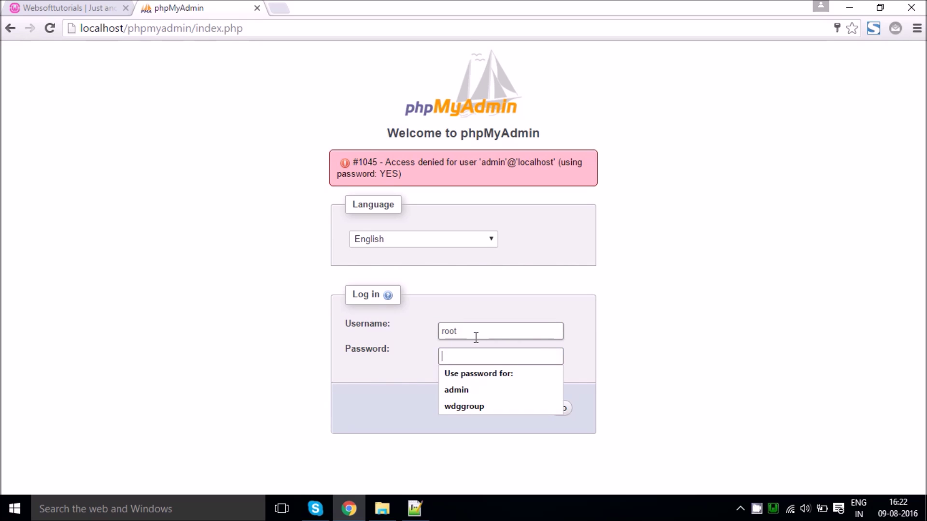
click(559, 409)
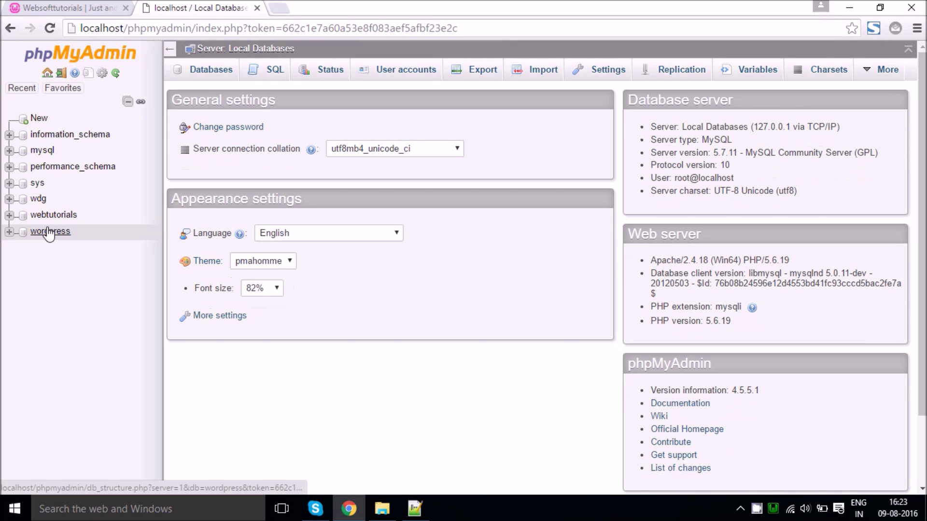
Step: Export the wordpress database with the Quick SQL method to wordpress.sql
click(49, 232)
click(415, 508)
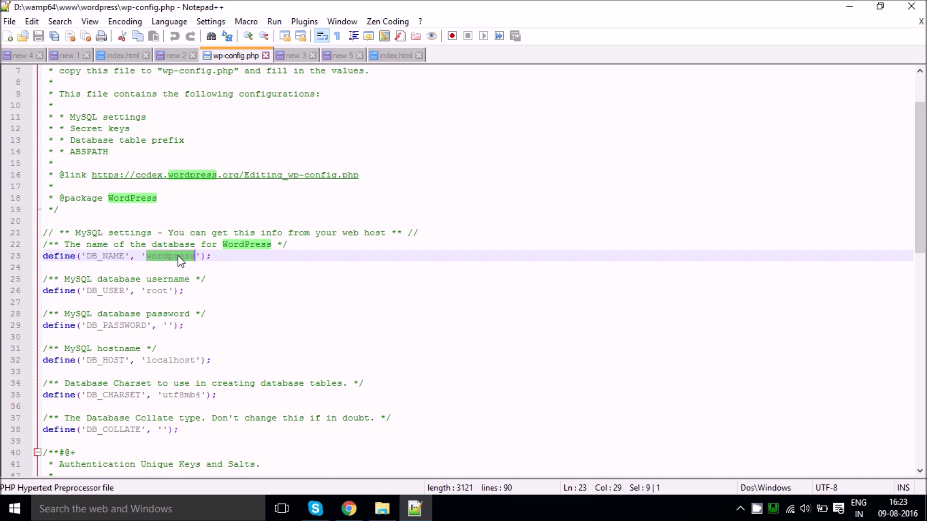
key(alt+Tab)
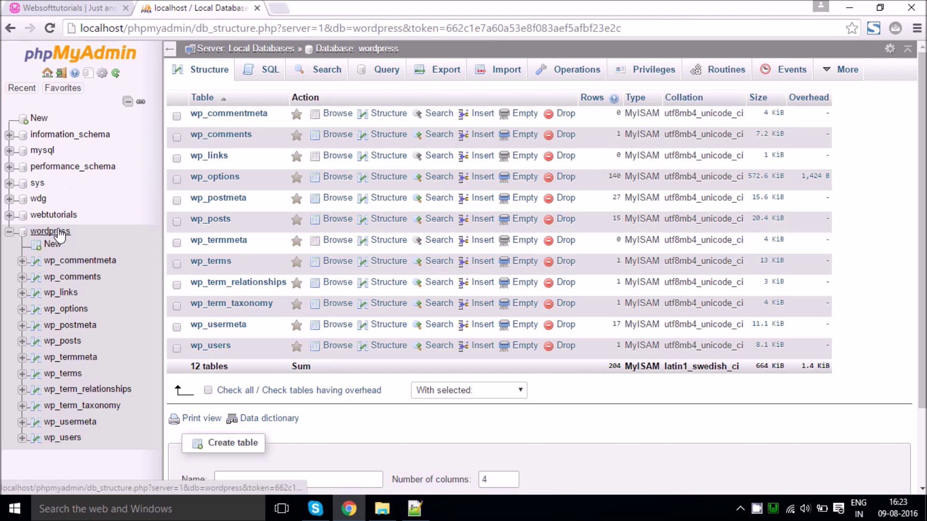
click(446, 72)
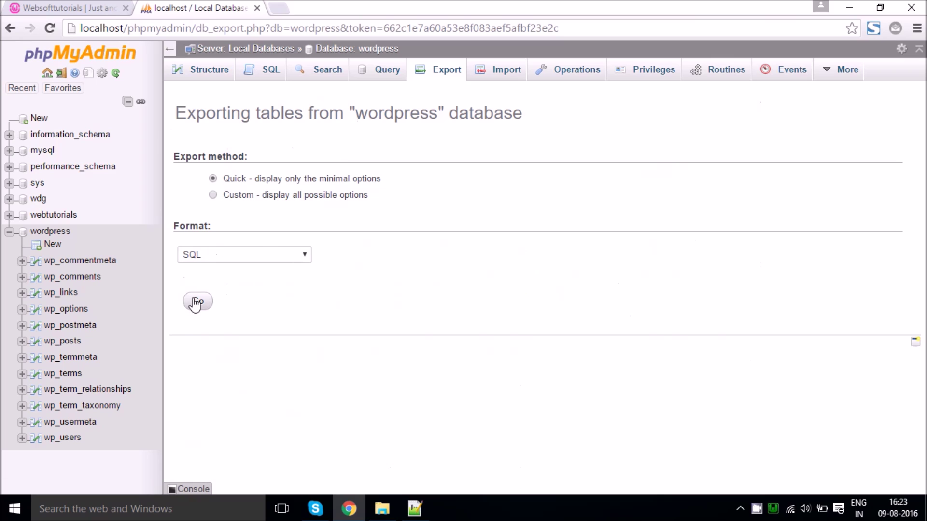
click(196, 303)
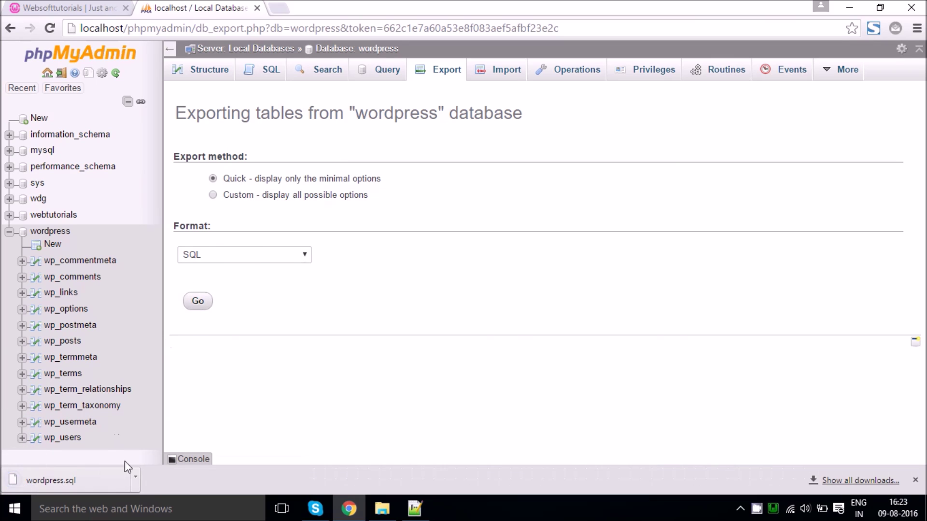
Step: Copy the downloaded wordpress.sql into the desktop Upload files folder
click(136, 477)
click(166, 434)
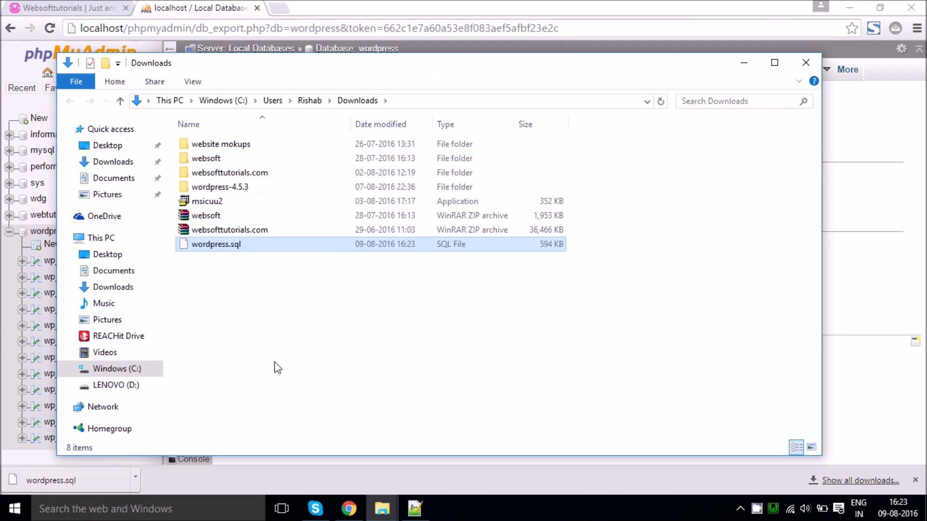
key(super+d)
double_click(231, 321)
key(ctrl+v)
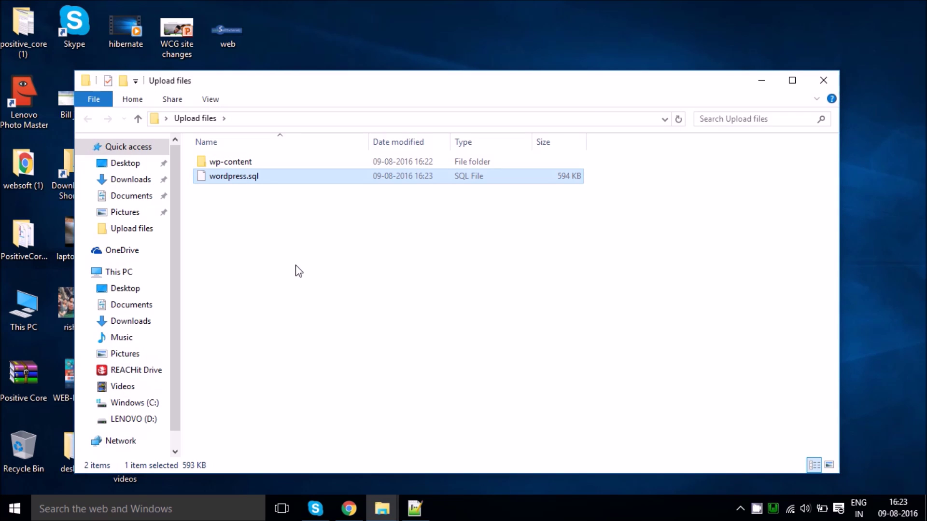
click(295, 266)
Step: Open wordpress.sql from Upload files in Notepad++
click(792, 80)
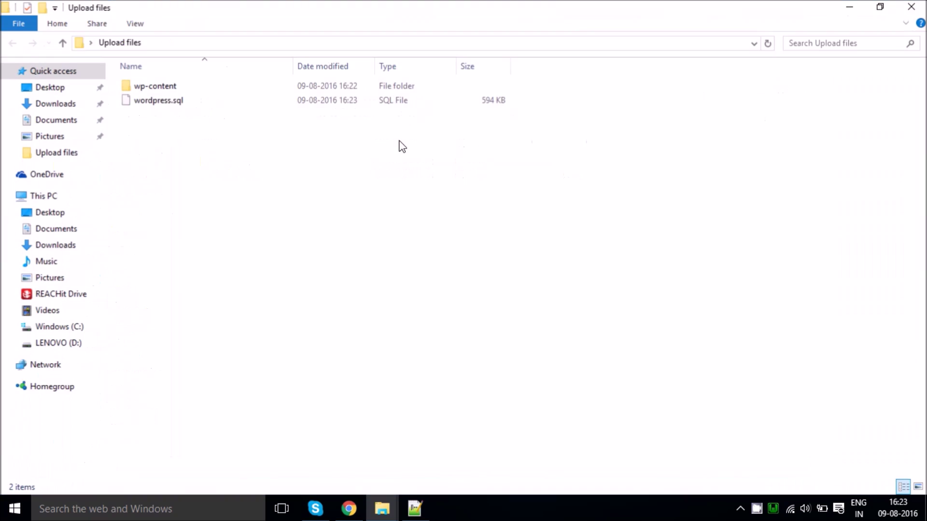
click(160, 103)
right_click(161, 103)
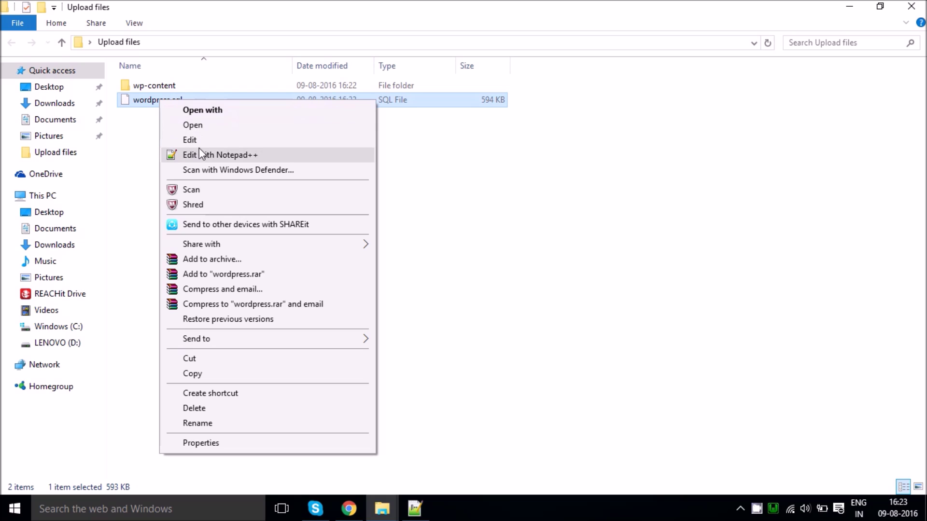
click(199, 149)
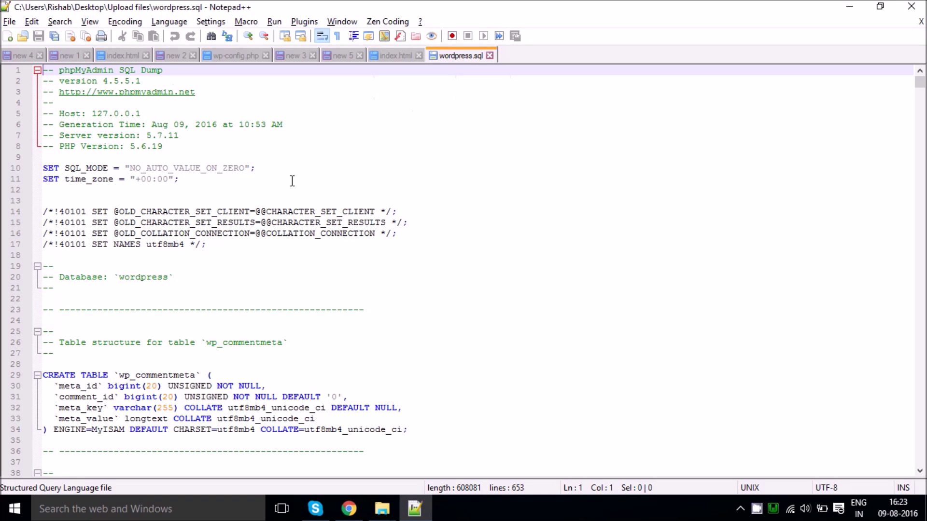
click(349, 509)
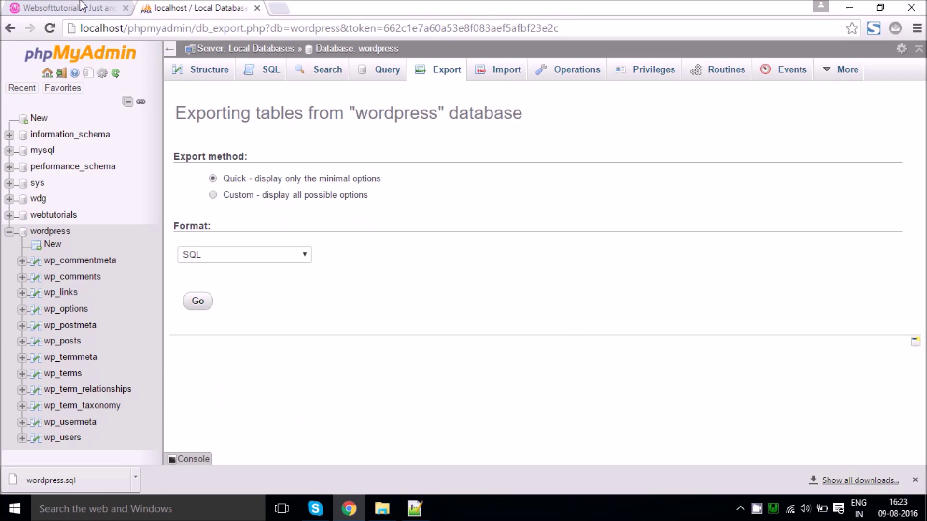
Step: Load websofttutorials.in in the phpMyAdmin tab
click(83, 8)
drag(195, 33, 83, 32)
click(148, 33)
click(198, 8)
text(websofttutorials.in)
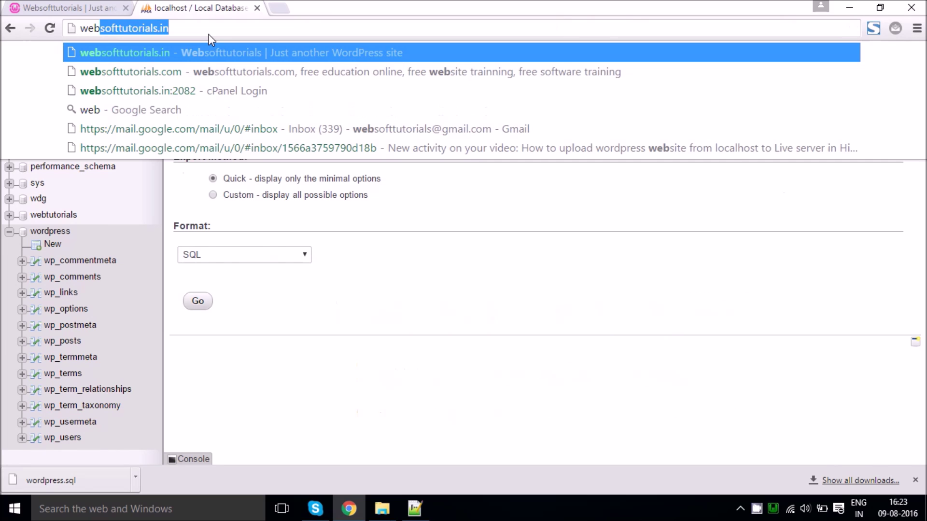
key(Return)
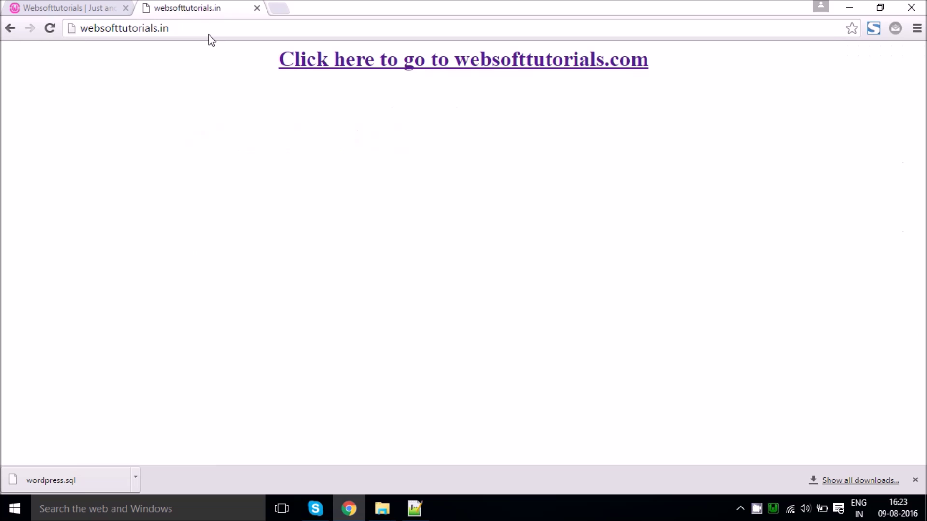
Step: Compare the localhost/wordpress and websofttutorials.in addresses by switching between the two tabs
drag(203, 24, 108, 16)
click(84, 8)
click(179, 8)
click(104, 7)
drag(204, 31, 83, 22)
click(91, 25)
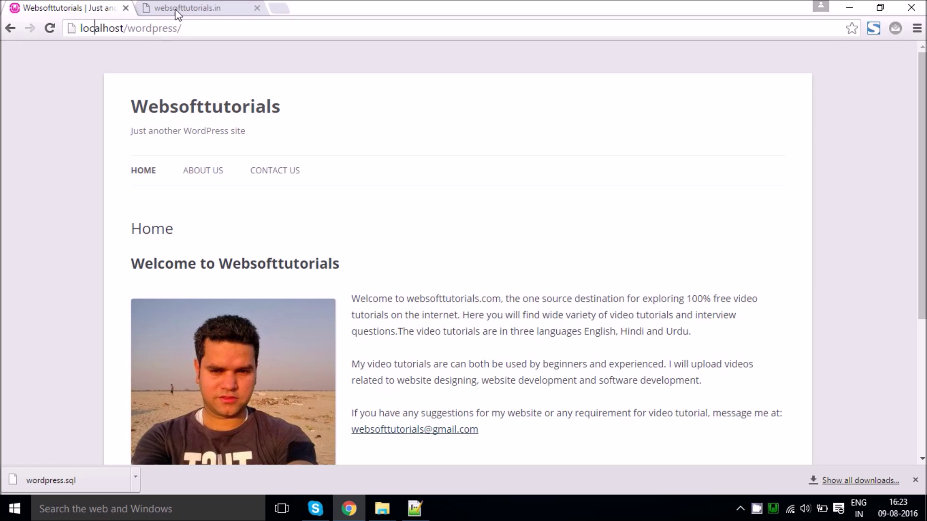
click(175, 10)
click(191, 24)
drag(194, 26, 90, 28)
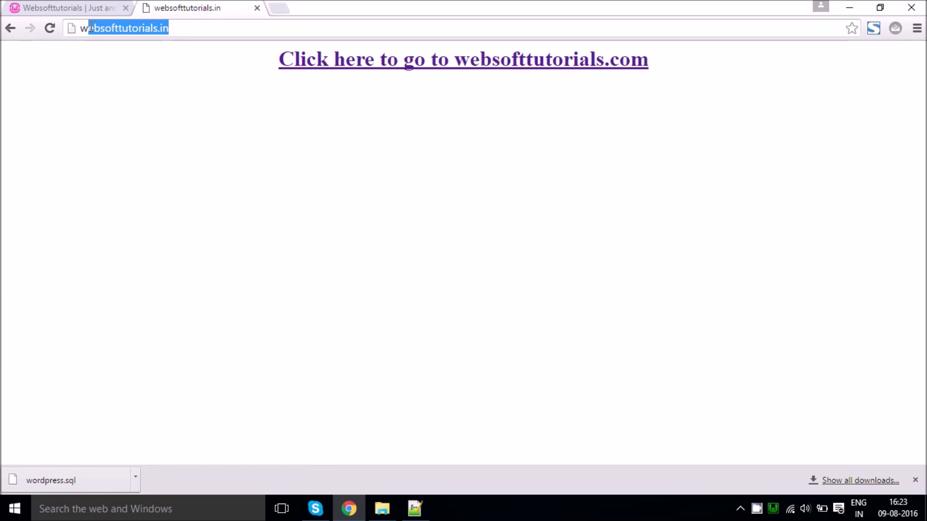
click(110, 10)
drag(197, 28, 84, 28)
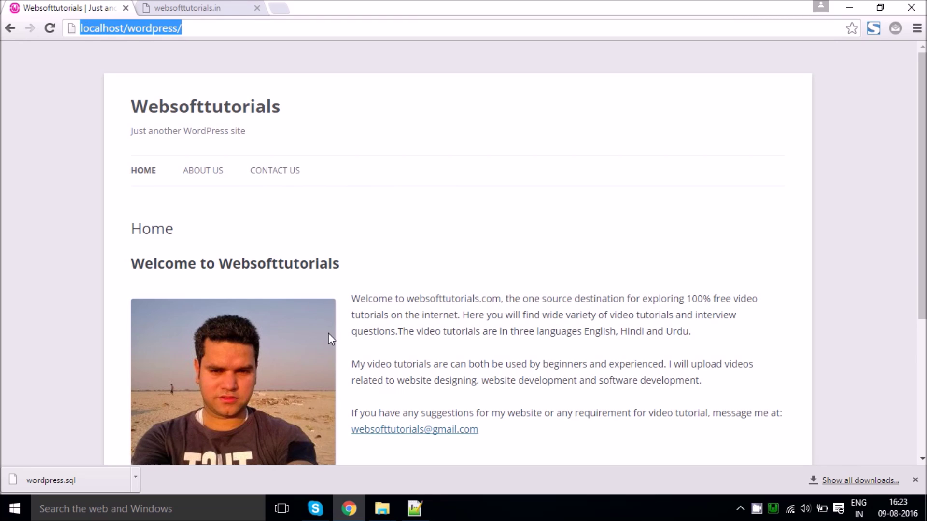
click(414, 509)
click(384, 188)
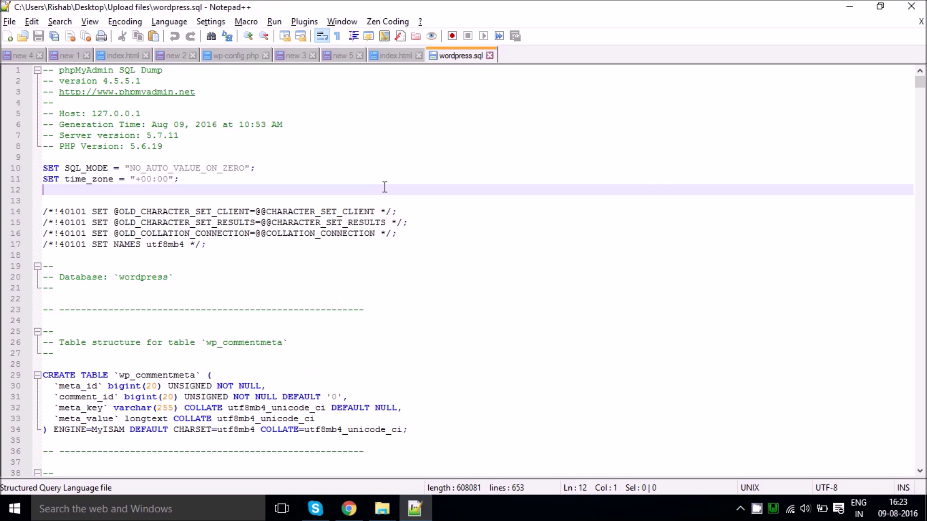
Step: Set the Replace dialog's Find text to localhost/wordpress
key(ctrl+f)
key(ctrl+c)
click(323, 166)
key(ctrl+v)
key(BackSpace)
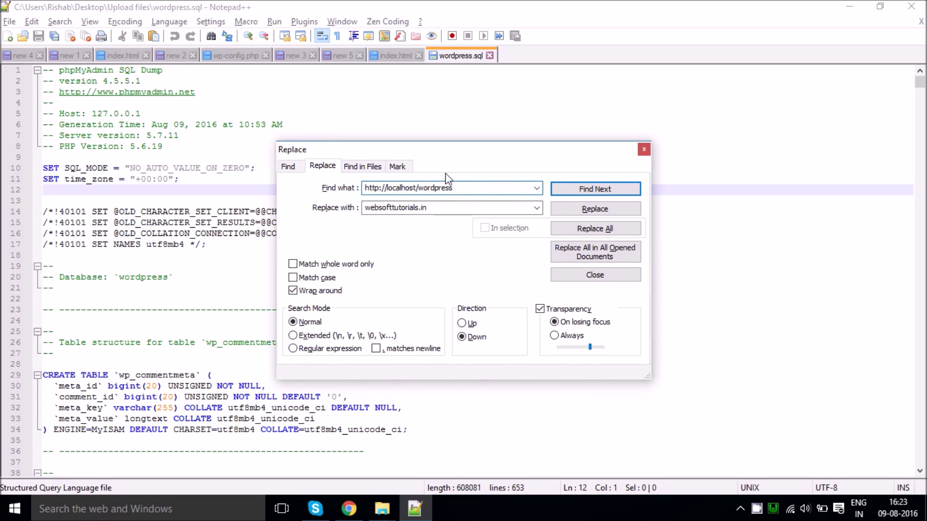
drag(386, 190, 312, 199)
key(BackSpace)
Step: Set the Replace-with text to websofttutorials.in, copied from the live site address
click(348, 509)
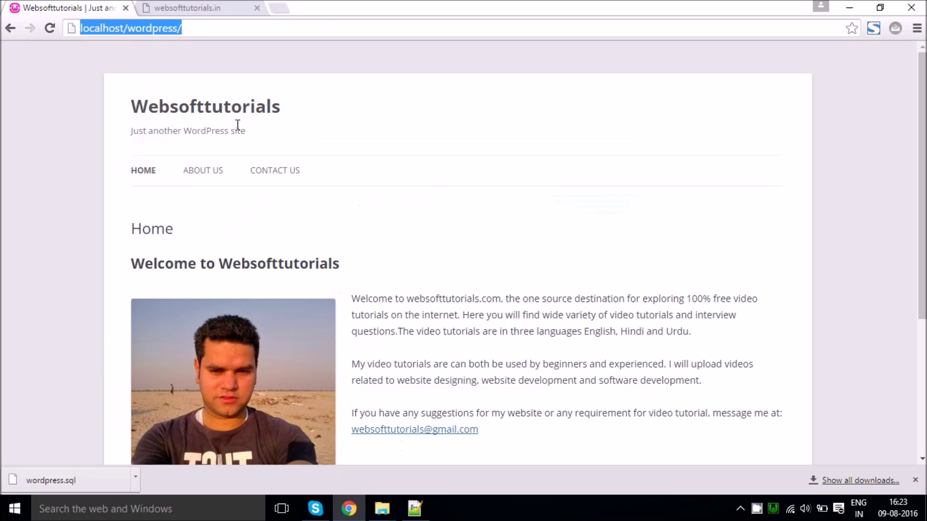
click(205, 9)
drag(211, 30, 84, 16)
key(ctrl+c)
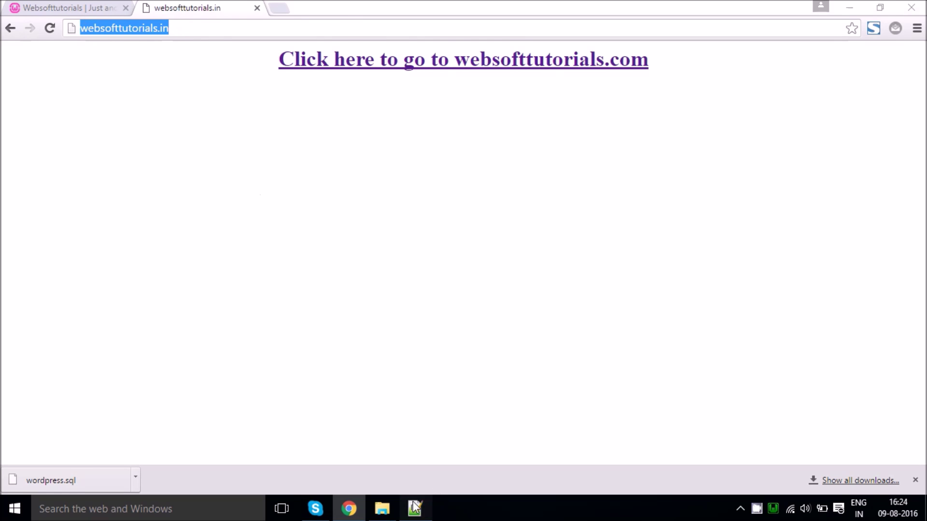
click(415, 508)
click(442, 208)
key(ctrl+a)
key(ctrl+v)
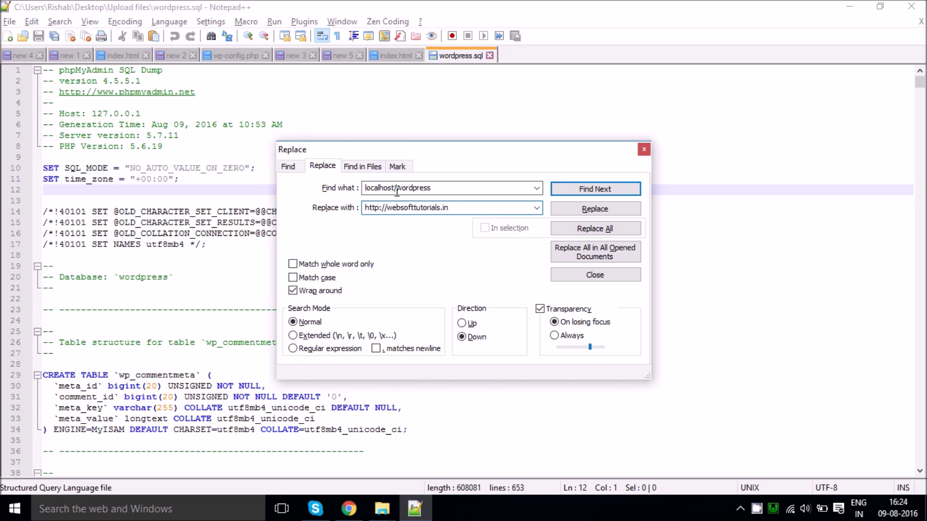
drag(389, 208, 298, 221)
key(BackSpace)
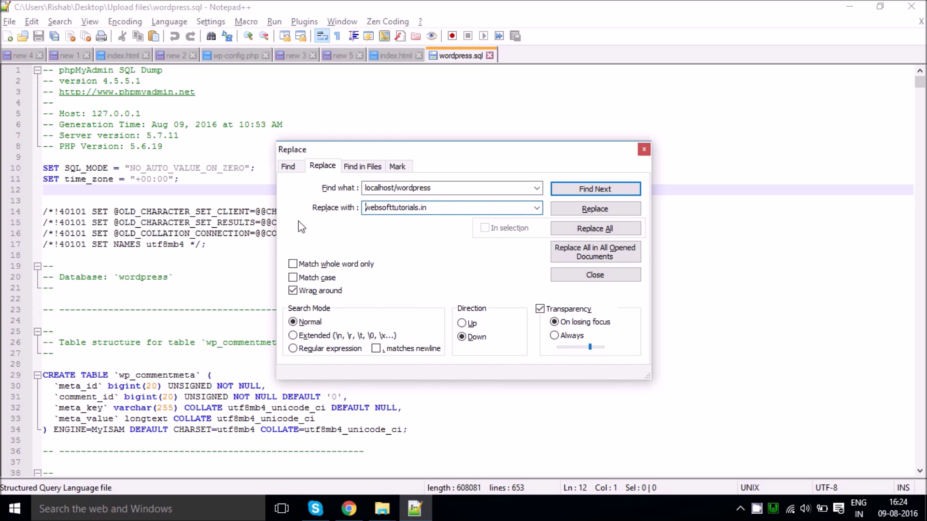
drag(449, 208, 370, 202)
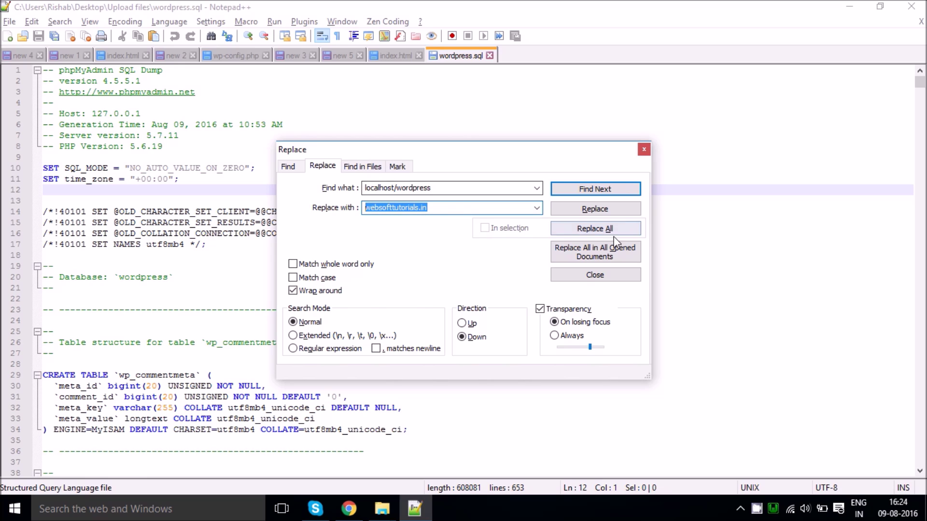
click(457, 206)
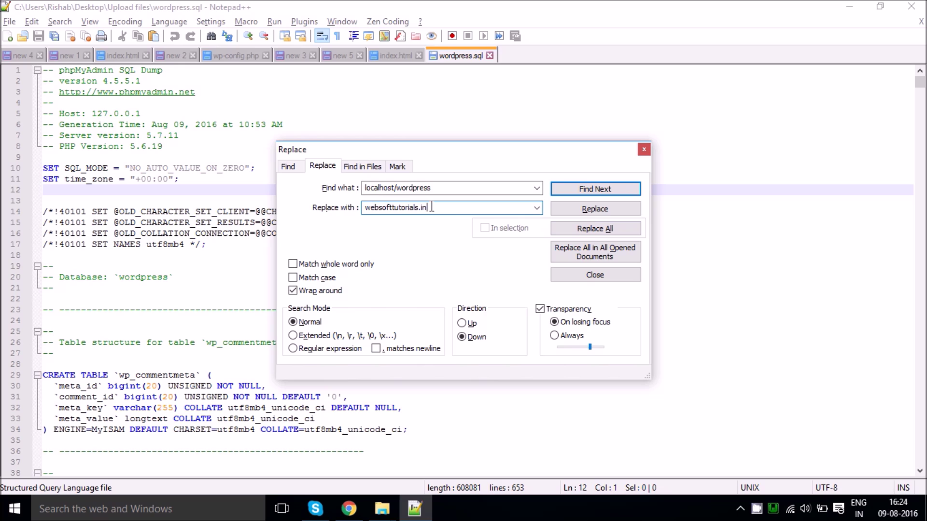
Step: Replace all 25 occurrences, then save and close wordpress.sql
click(583, 227)
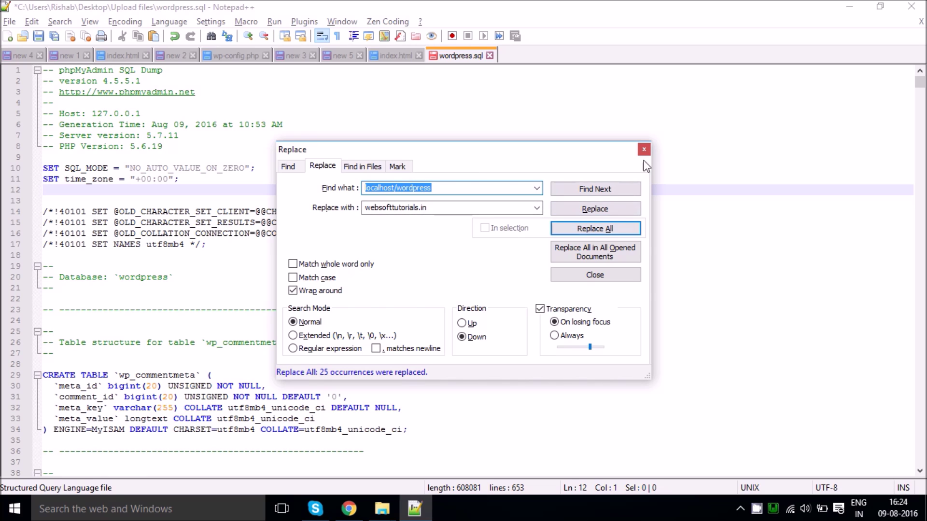
click(590, 229)
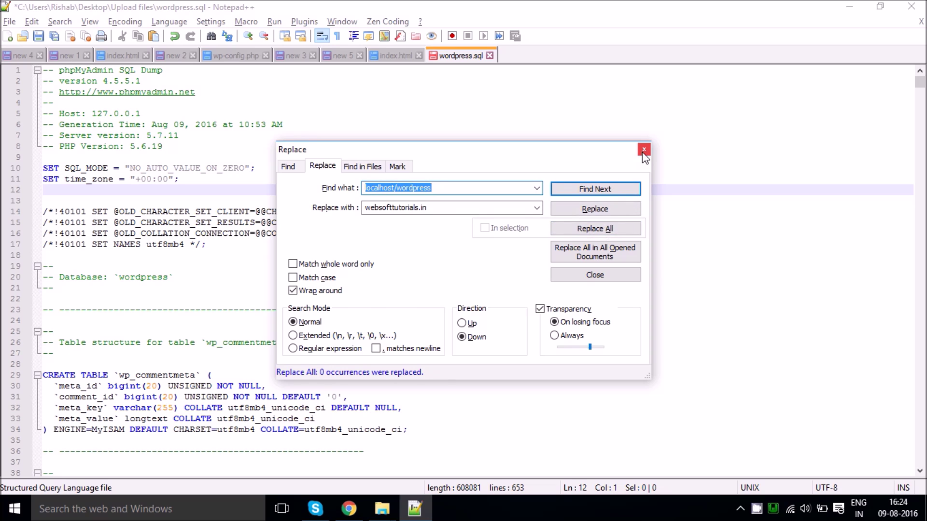
click(644, 149)
key(ctrl+s)
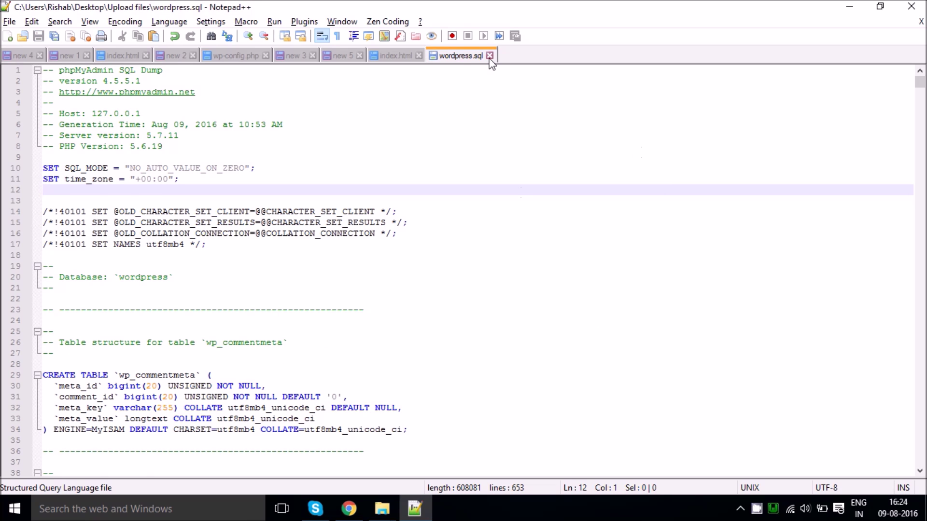
click(490, 56)
Step: Review wp-content and the size of wordpress.sql in the Upload files folder
mouse_move(382, 509)
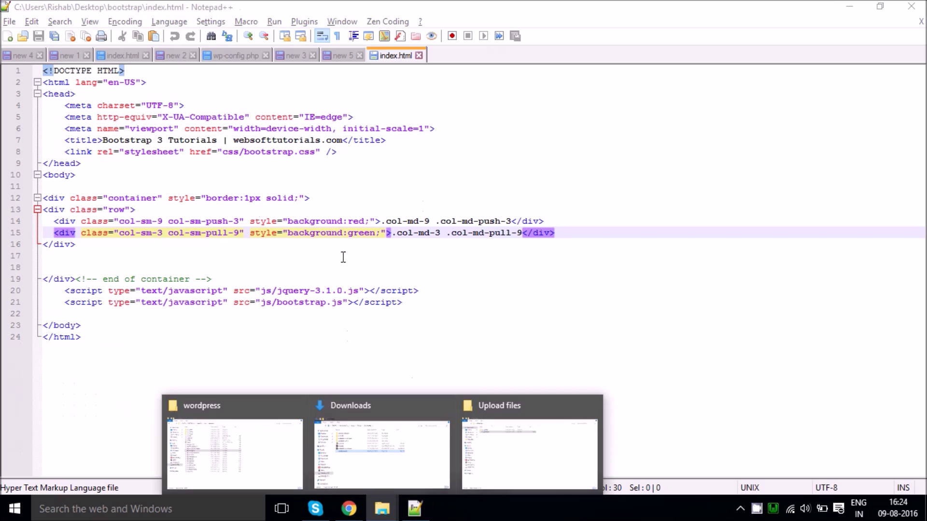
click(503, 450)
click(191, 90)
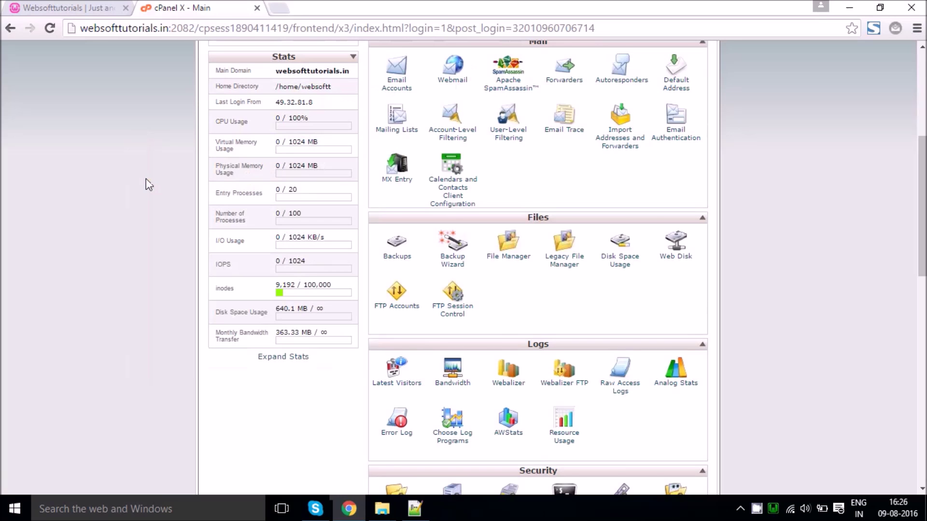
scroll(145, 178, up, 5)
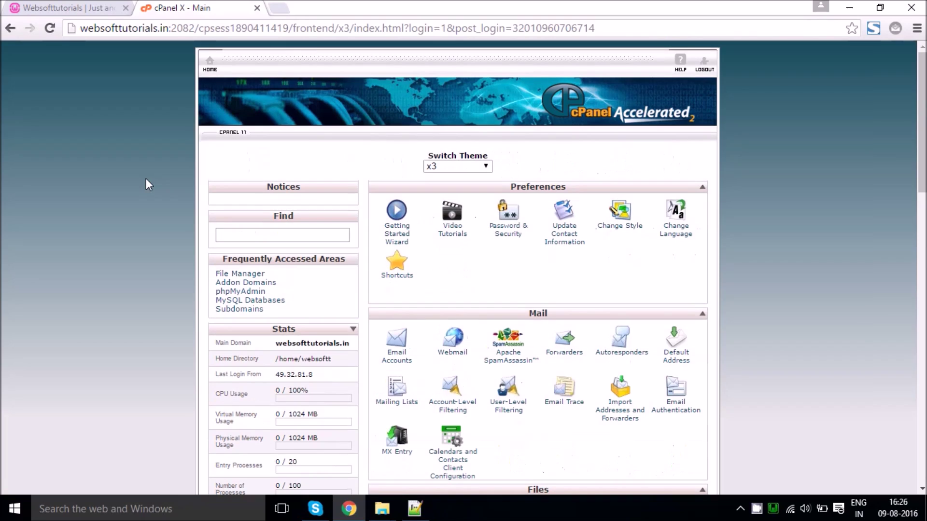
scroll(145, 178, down, 6)
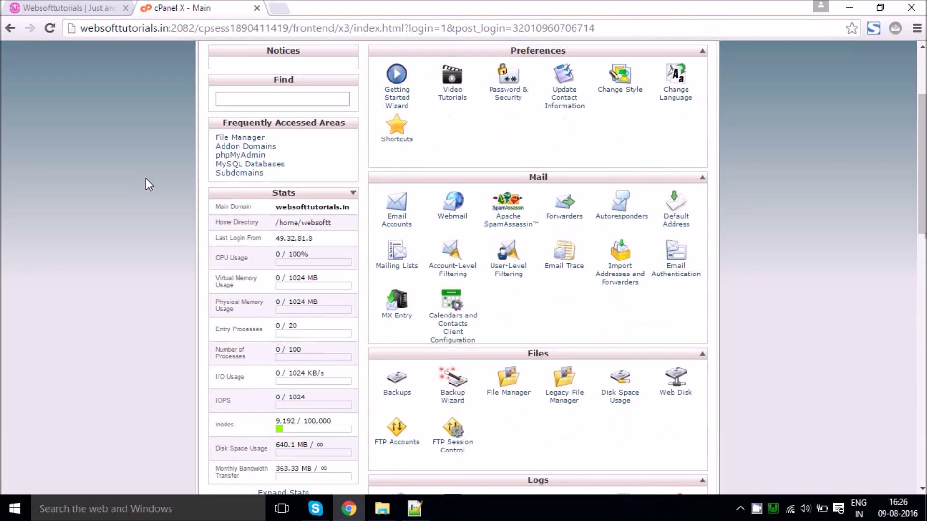
mouse_move(382, 508)
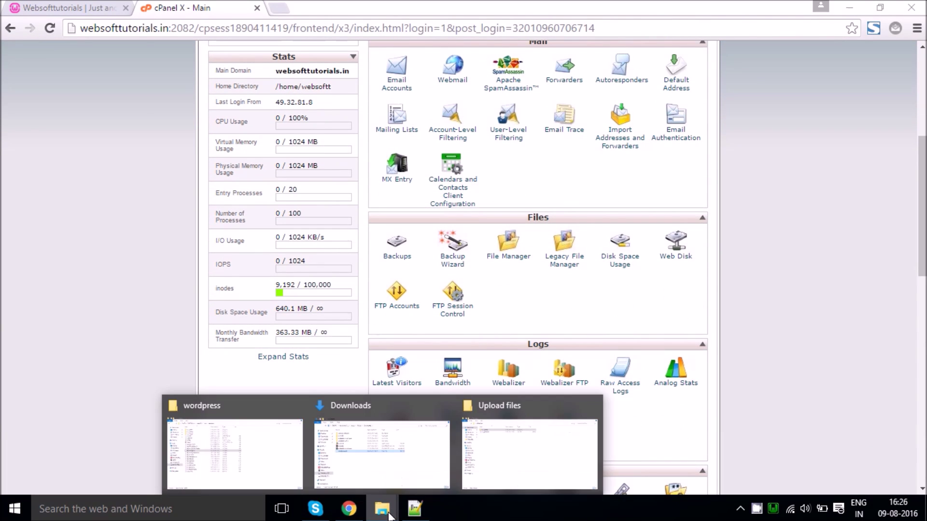
click(485, 421)
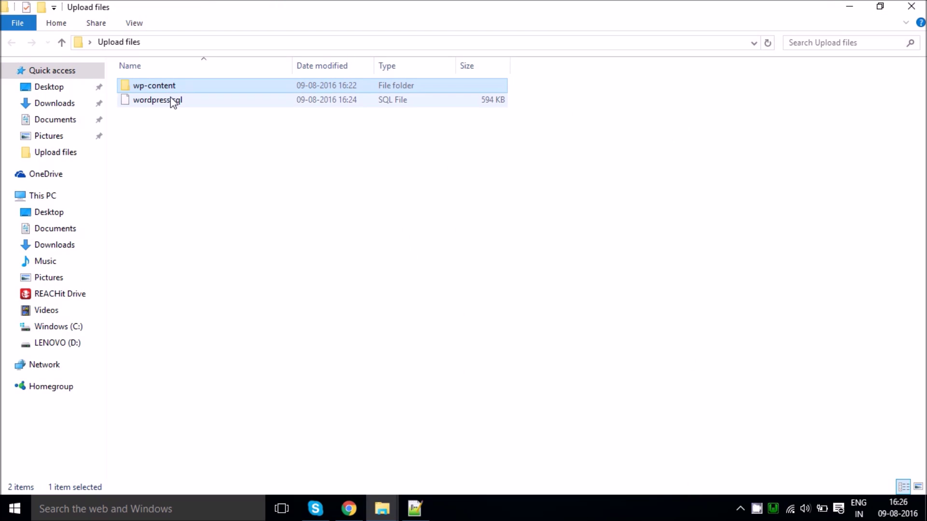
click(182, 100)
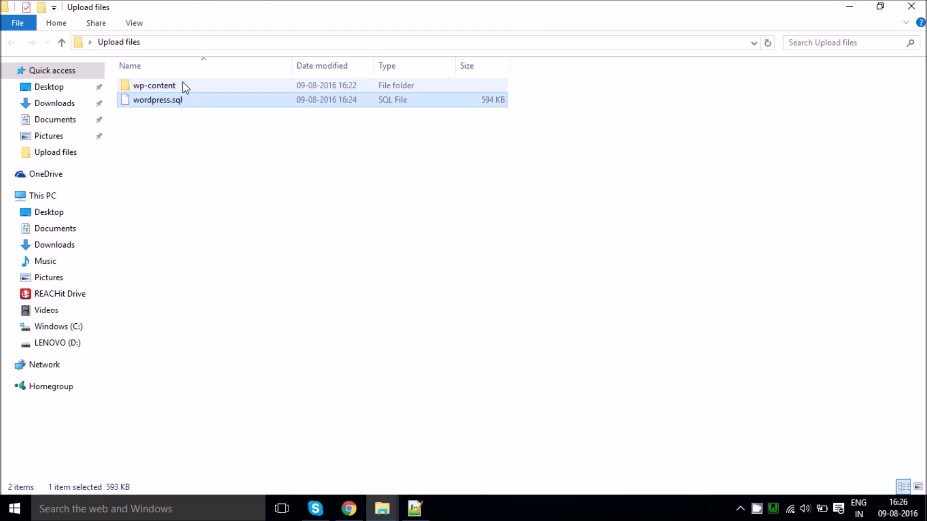
click(182, 85)
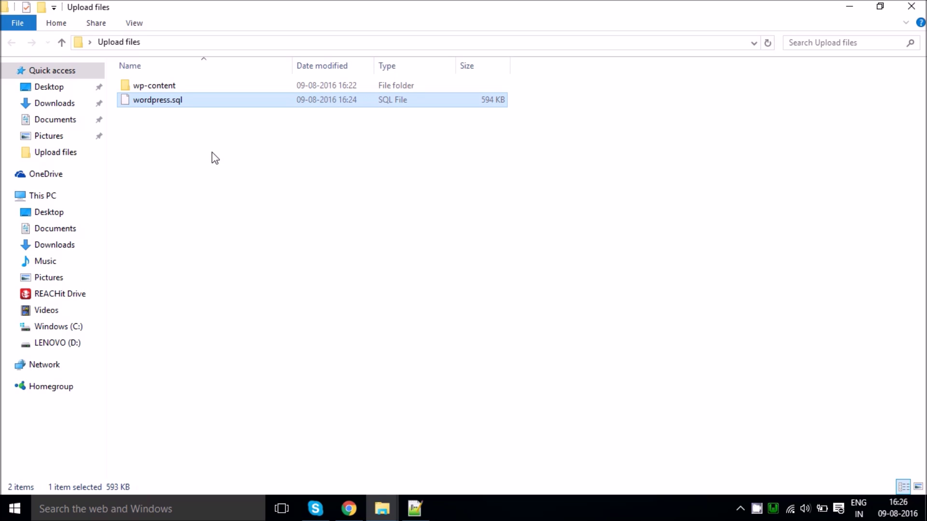
click(349, 508)
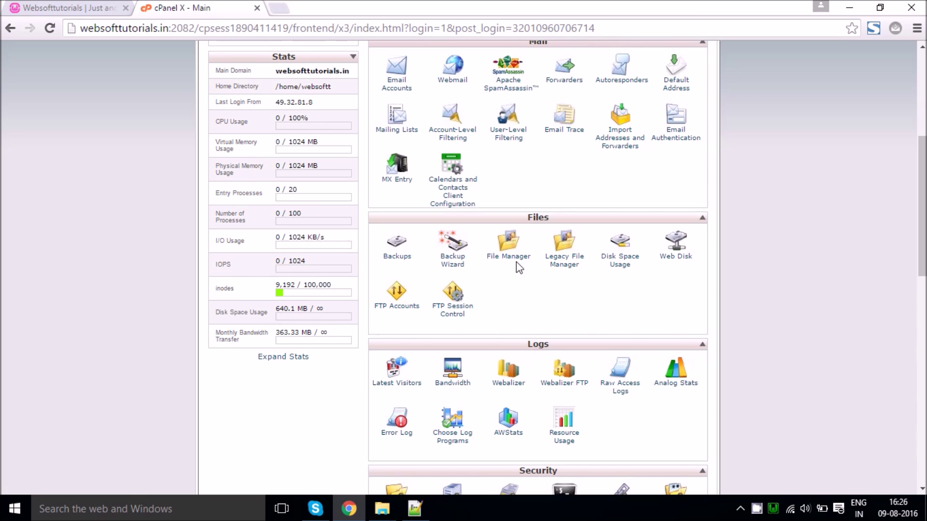
Step: Open cPanel File Manager at the document root and view websofttutorials.in in a new tab
click(532, 261)
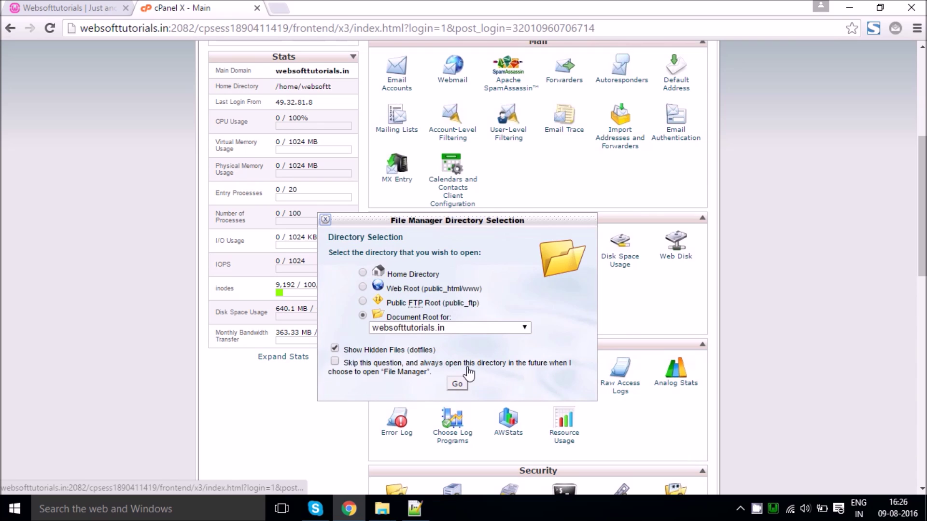
click(466, 385)
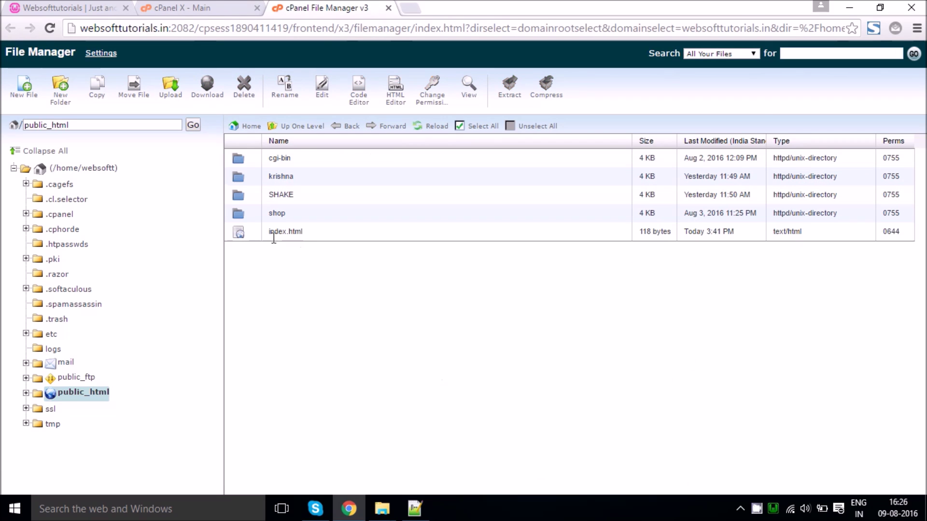
click(412, 8)
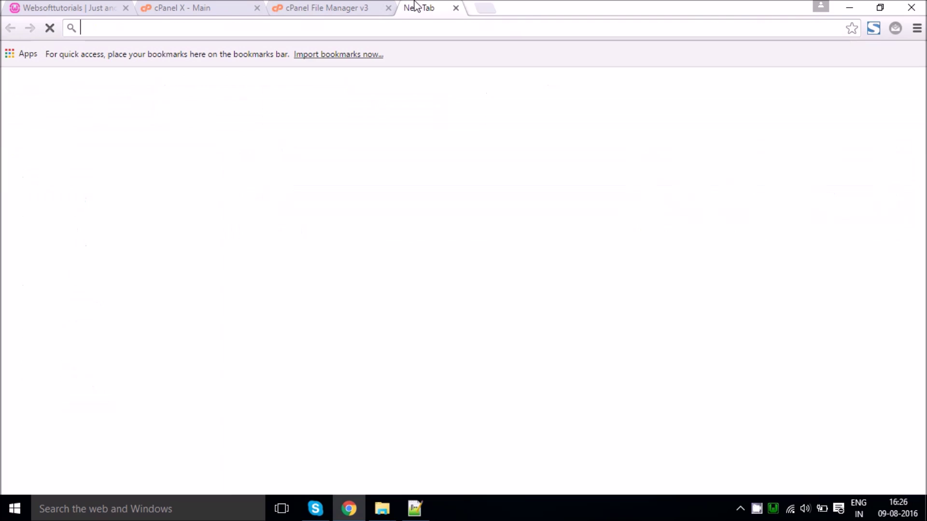
text(websofttutorials.in)
key(Return)
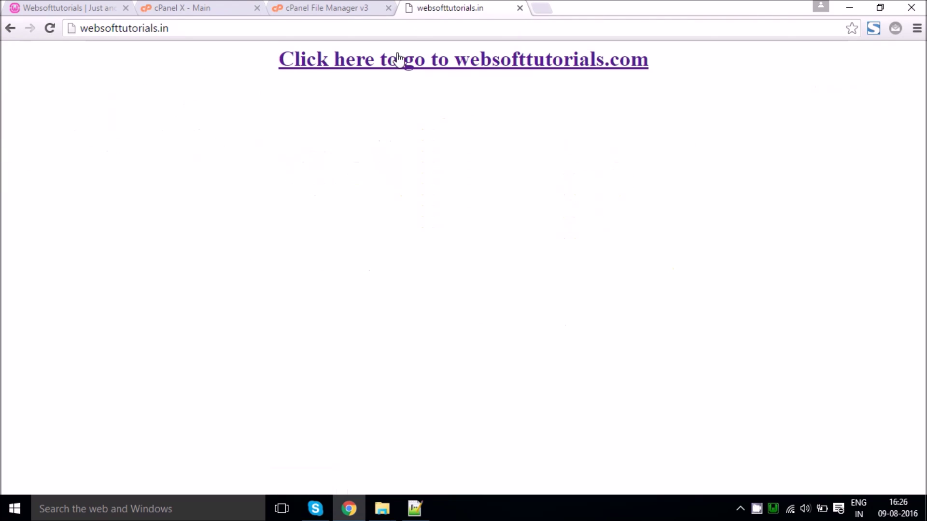
click(352, 7)
key(ctrl+Tab)
click(328, 5)
Step: Open public_html's index.html in the cPanel editor to inspect it
right_click(276, 232)
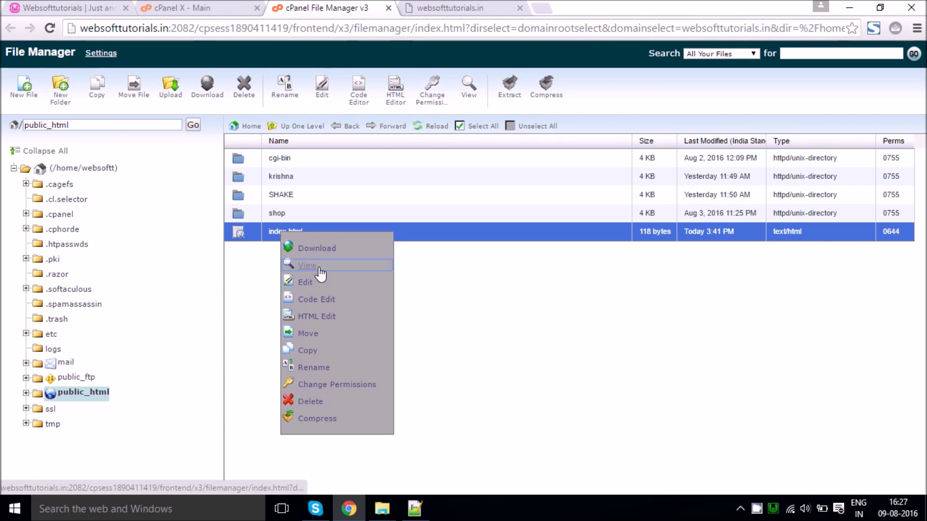
click(301, 290)
click(583, 375)
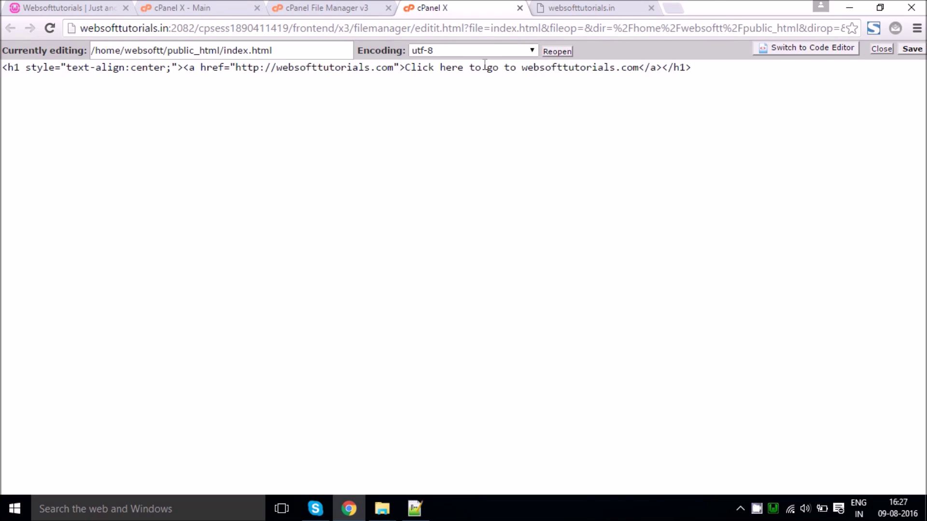
click(519, 8)
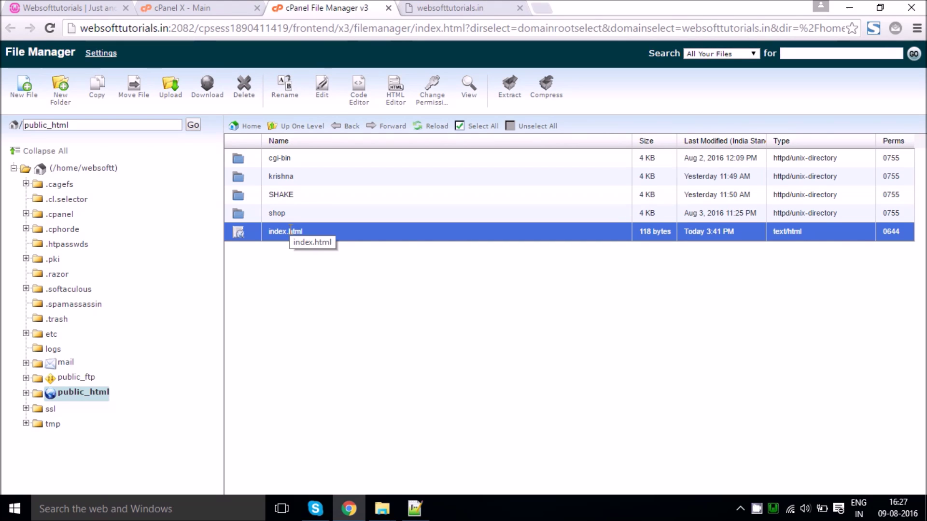
Step: Delete index.html and reload websofttutorials.in to see the 'Index of /' listing
right_click(290, 231)
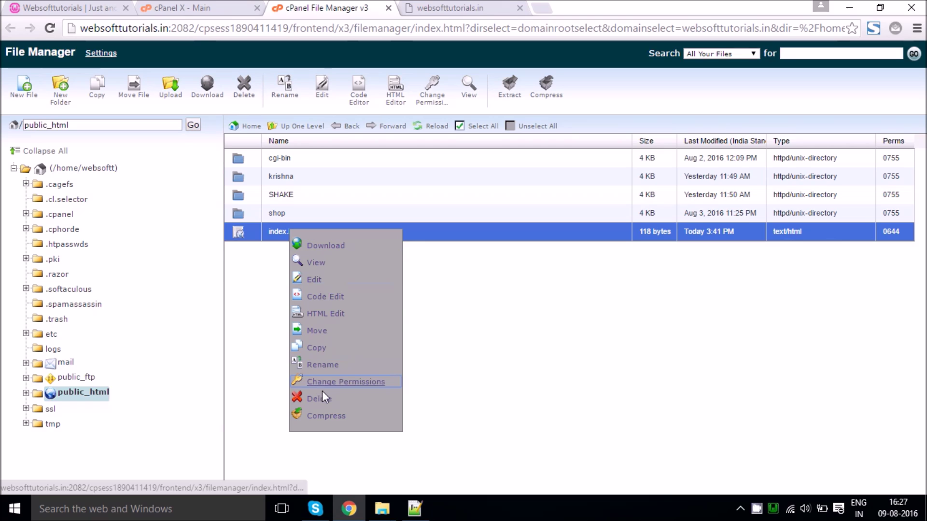
click(329, 397)
click(556, 312)
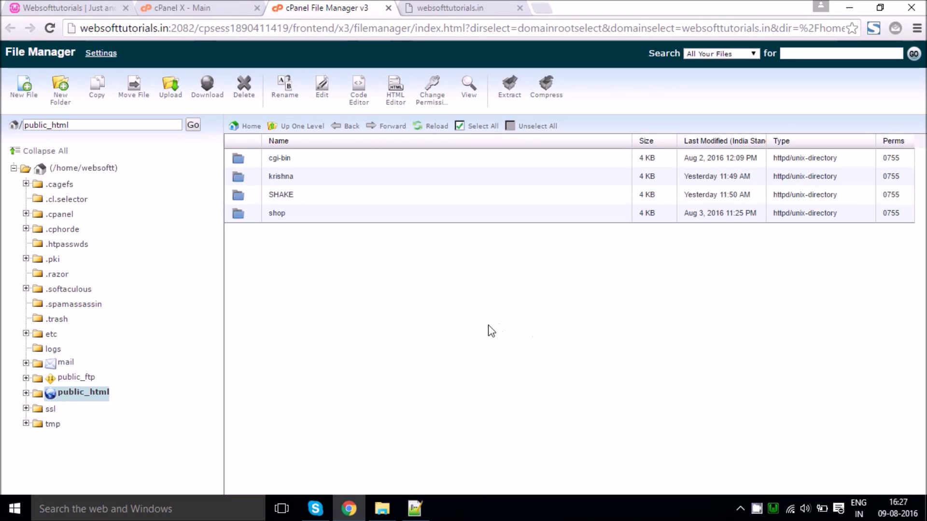
click(458, 5)
click(469, 30)
key(Return)
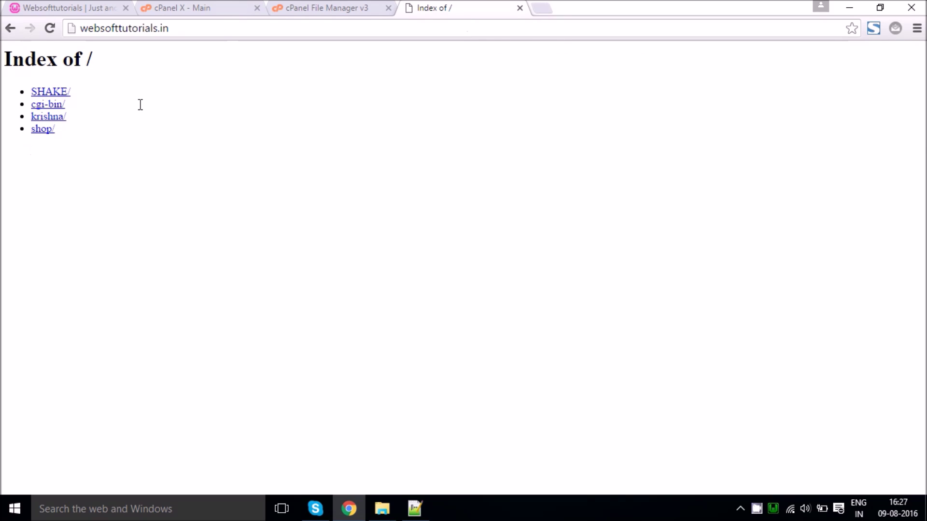
Step: Check that websofttutorials.in shows its plain folder index, comparing the open site and cPanel tabs
click(283, 5)
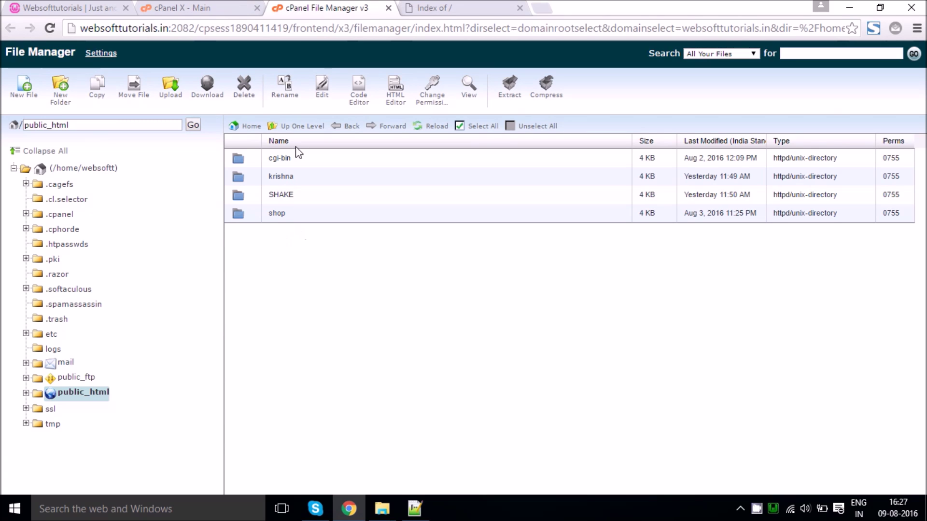
click(445, 6)
click(367, 6)
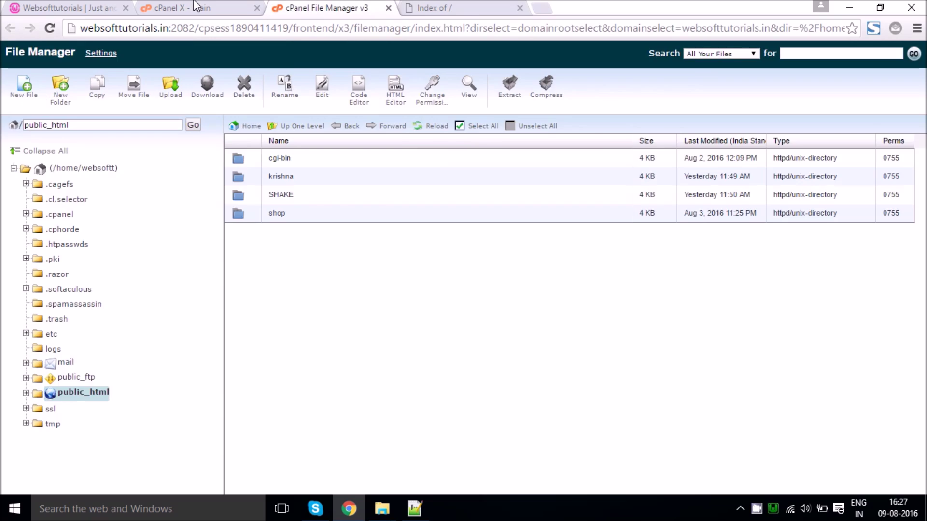
click(193, 7)
scroll(357, 339, down, 4)
scroll(357, 346, down, 7)
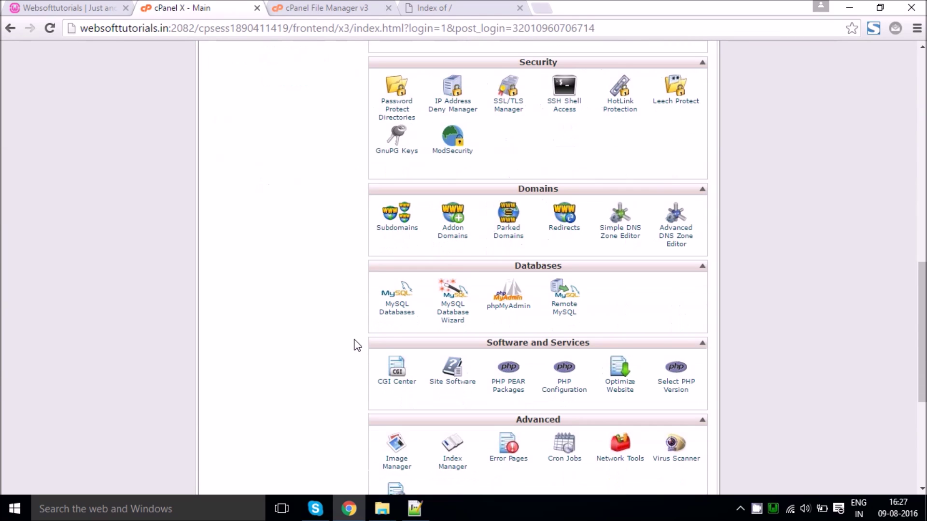
scroll(357, 346, down, 2)
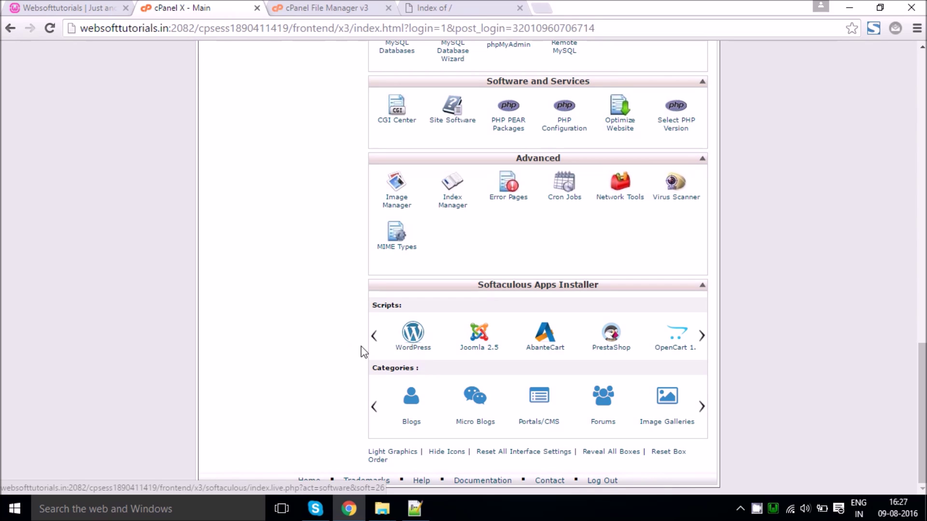
click(333, 8)
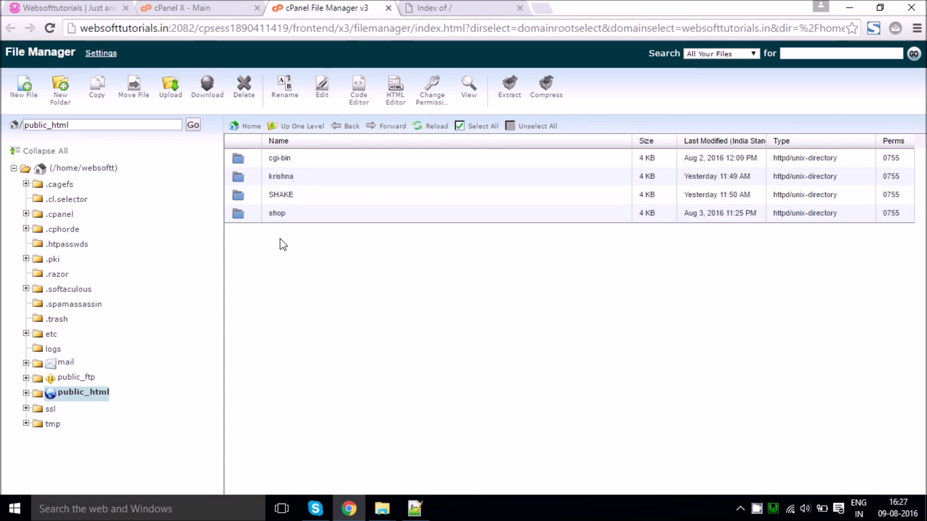
click(122, 7)
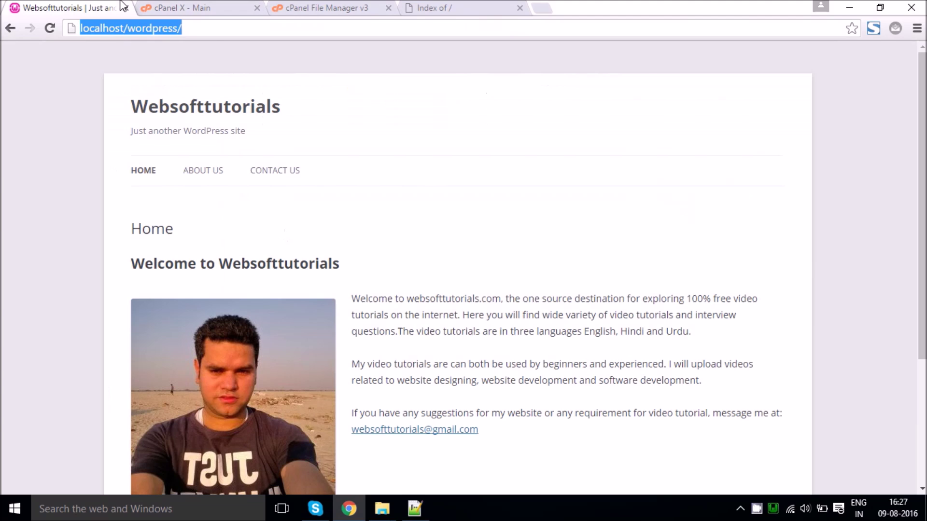
click(74, 257)
click(341, 5)
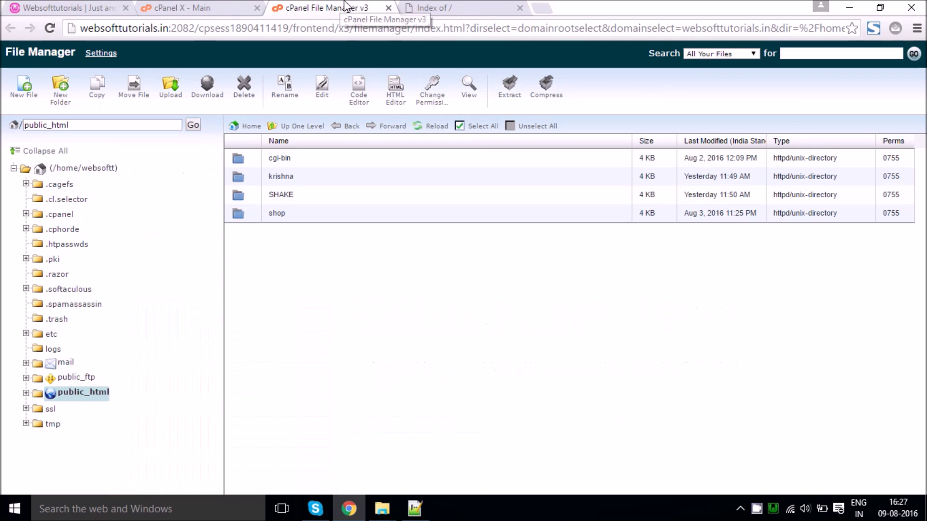
click(221, 6)
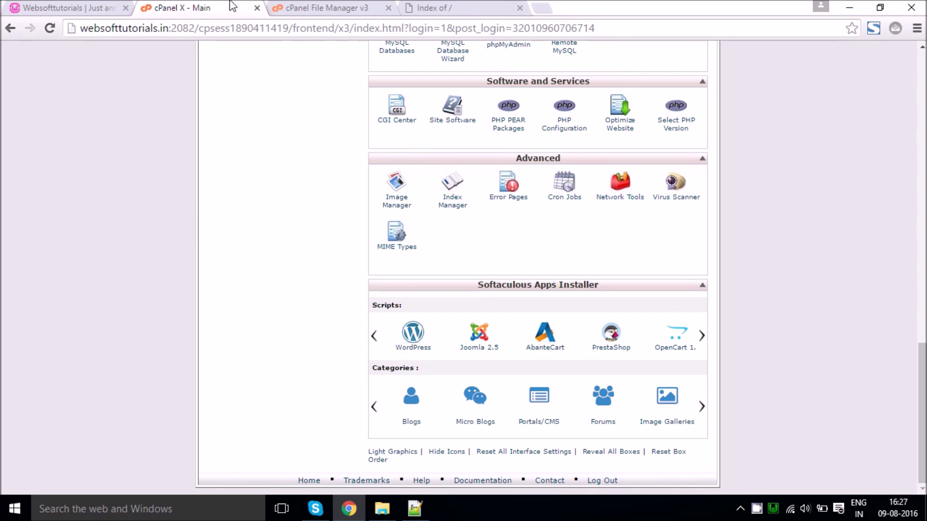
Step: Open the WordPress installer in Softaculous and start a new installation
click(423, 352)
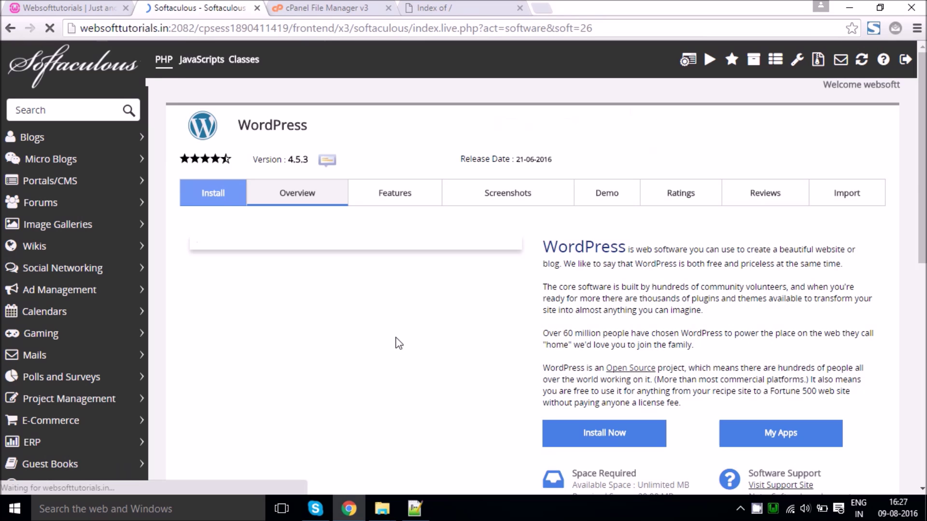
scroll(362, 344, down, 3)
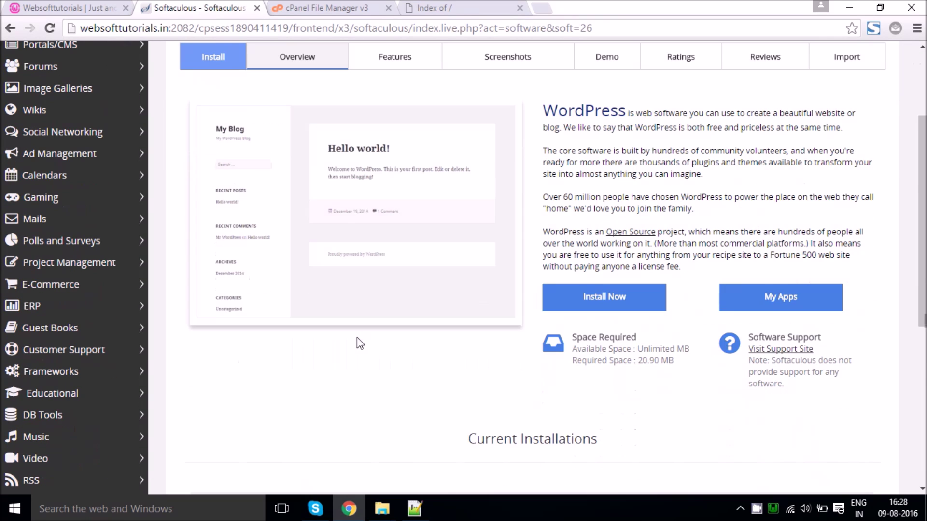
scroll(396, 223, up, 2)
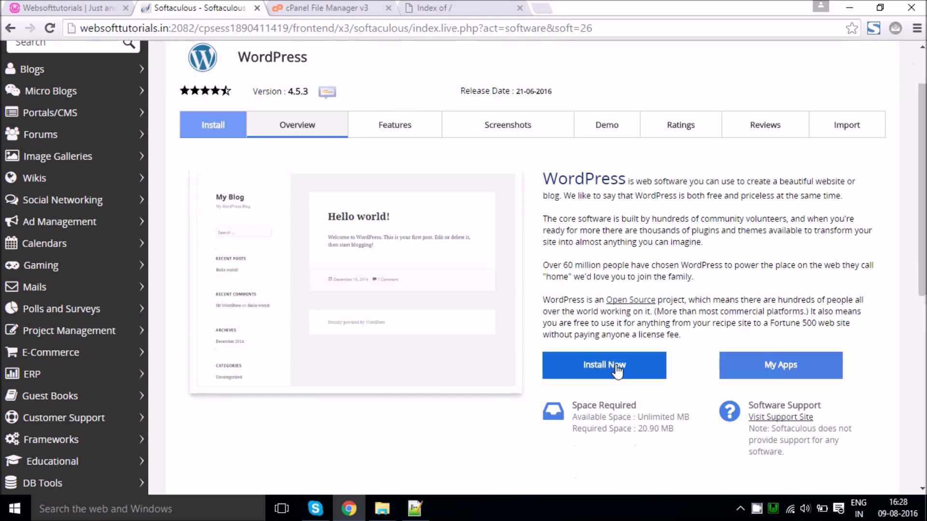
click(616, 368)
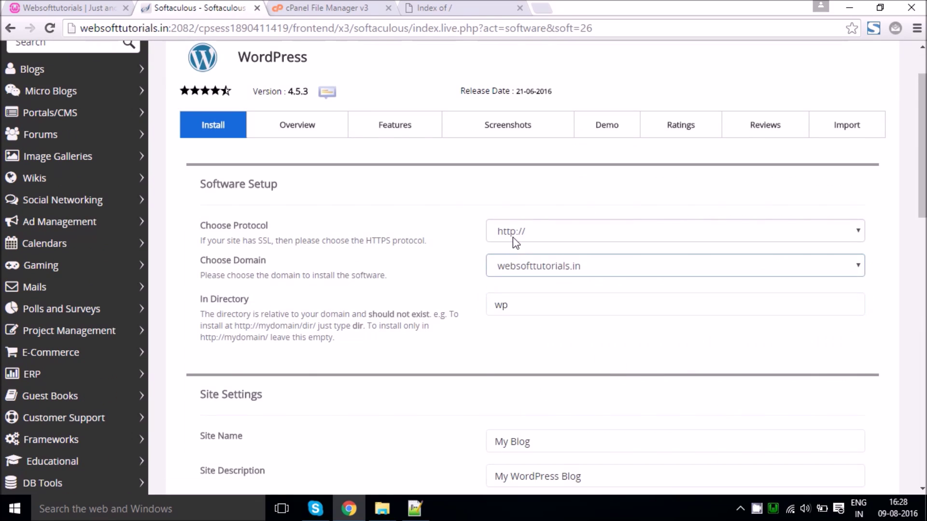
Step: Clear 'wp' from the In Directory field so WordPress installs at the domain root
scroll(485, 222, down, 4)
scroll(485, 222, up, 2)
click(547, 165)
double_click(547, 165)
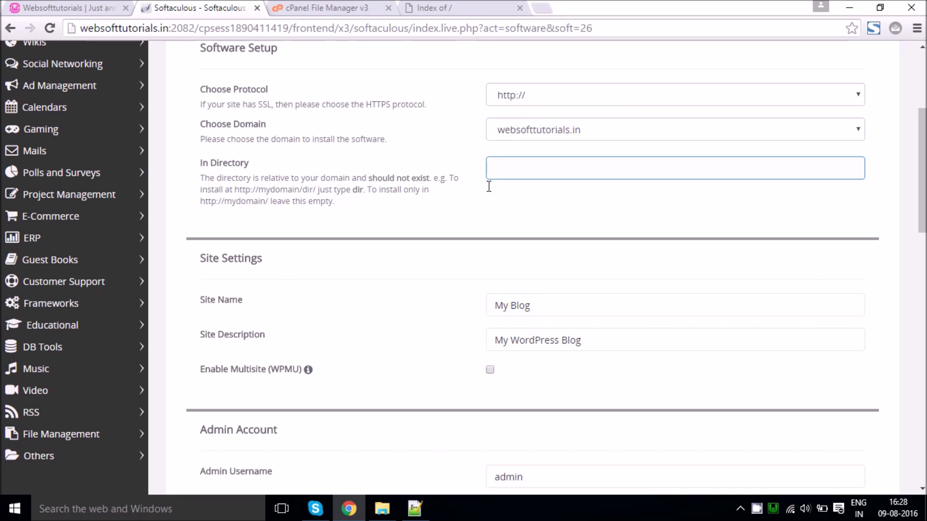
click(357, 252)
Step: Review the Blog site name field, using the local WordPress site for reference
scroll(358, 251, down, 1)
scroll(483, 253, down, 1)
click(571, 238)
double_click(571, 238)
scroll(459, 260, down, 2)
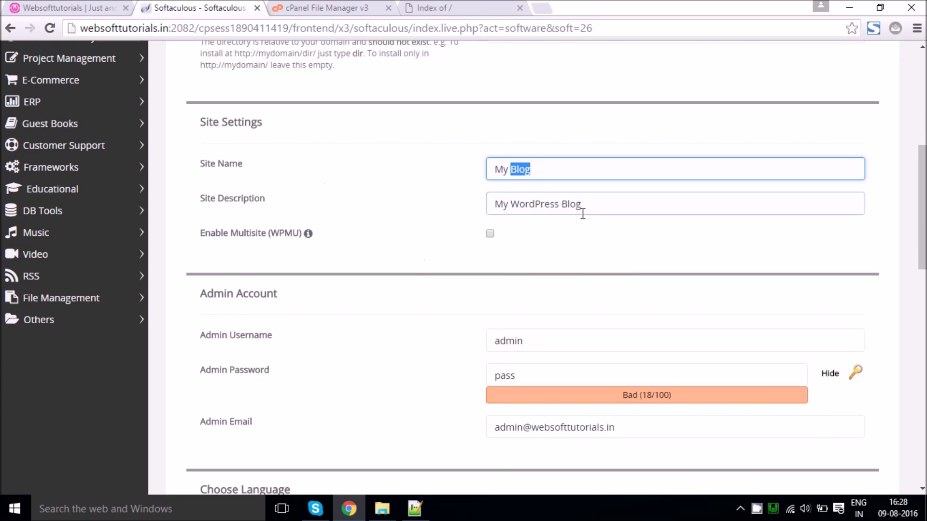
scroll(422, 284, down, 3)
scroll(423, 283, up, 3)
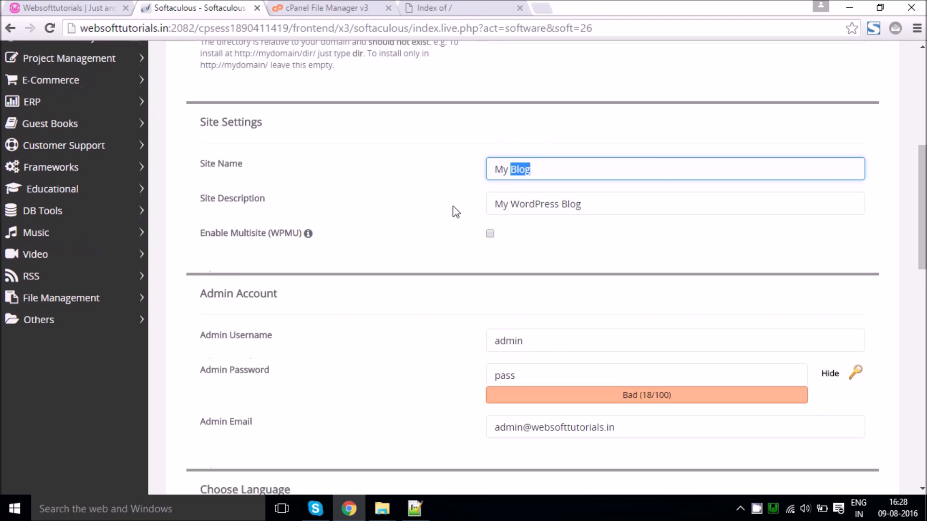
click(96, 7)
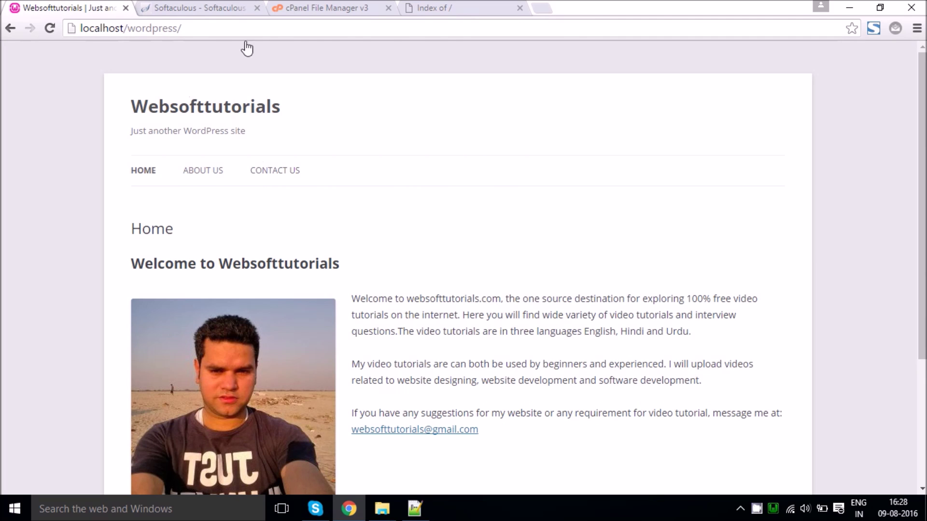
click(218, 7)
scroll(398, 287, down, 3)
double_click(521, 240)
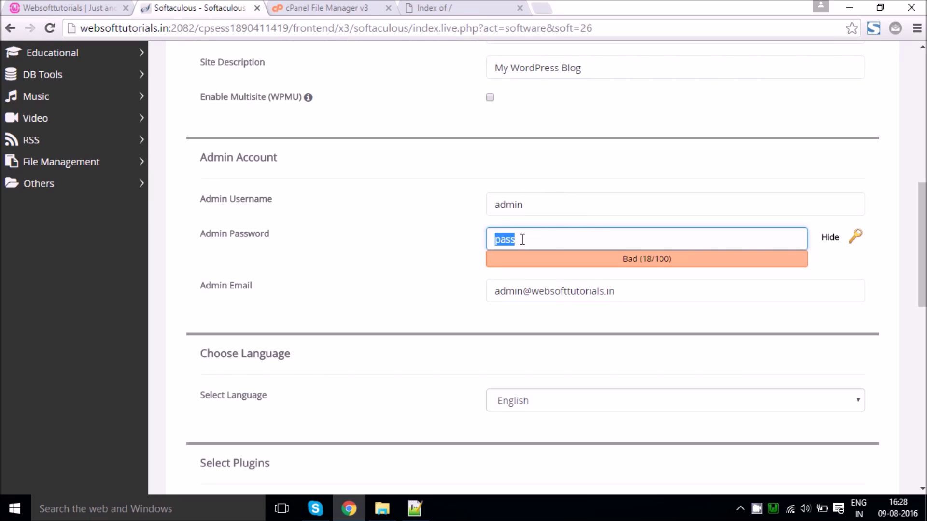
click(522, 240)
text(12345)
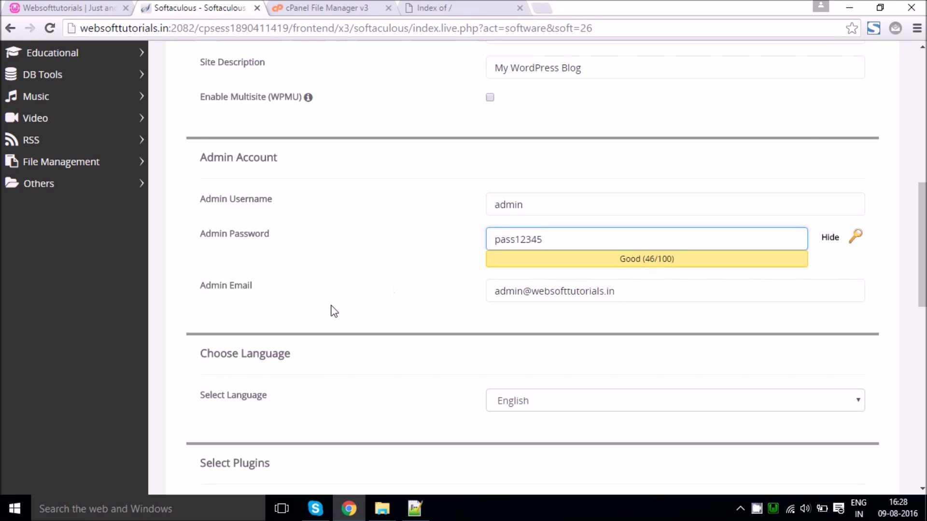
scroll(340, 308, down, 7)
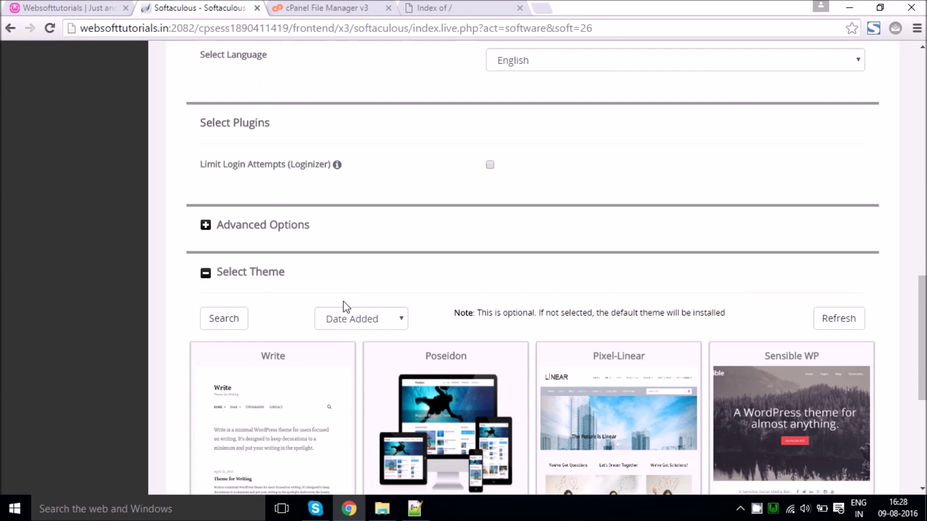
scroll(343, 301, down, 6)
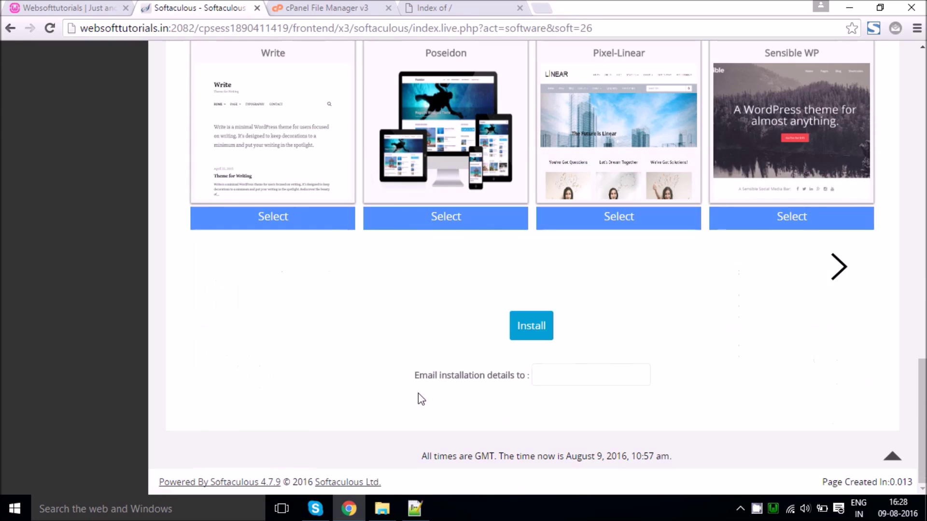
scroll(418, 400, up, 15)
scroll(483, 328, down, 2)
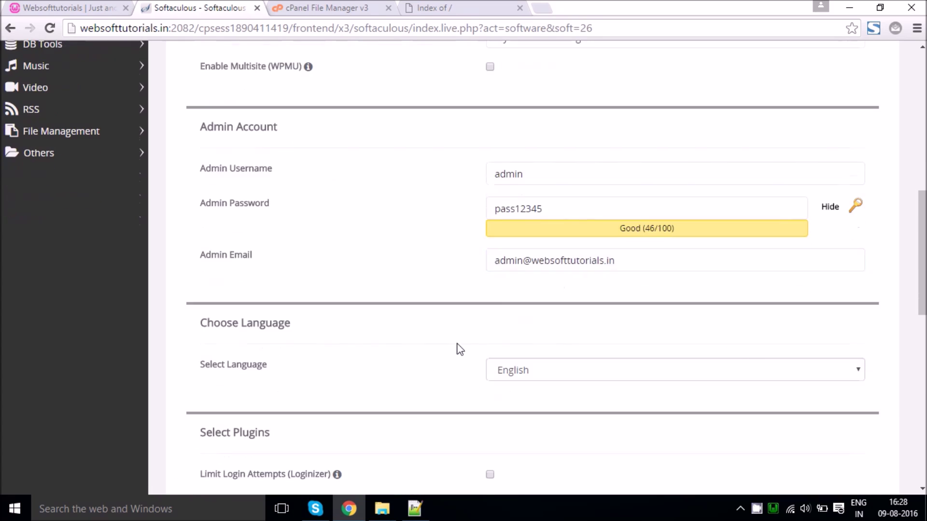
scroll(461, 349, down, 3)
scroll(434, 299, down, 3)
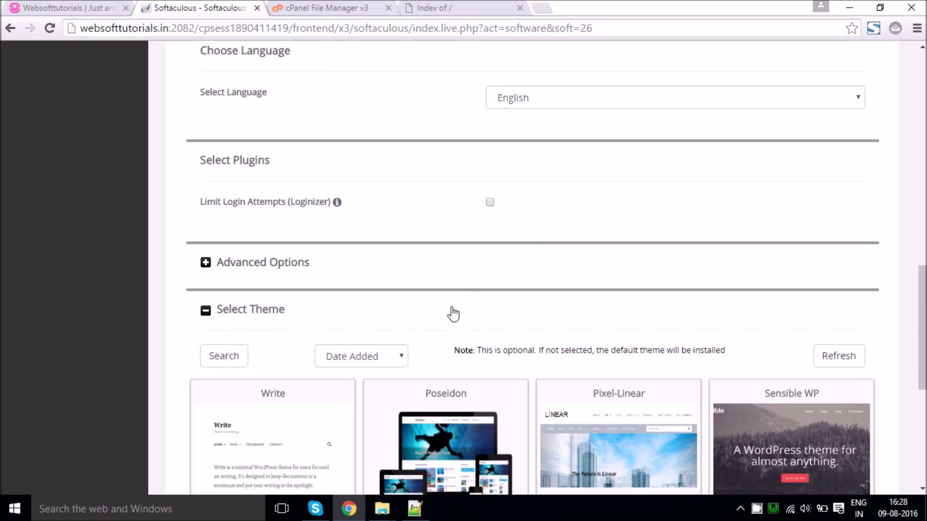
scroll(453, 314, down, 8)
scroll(537, 333, up, 13)
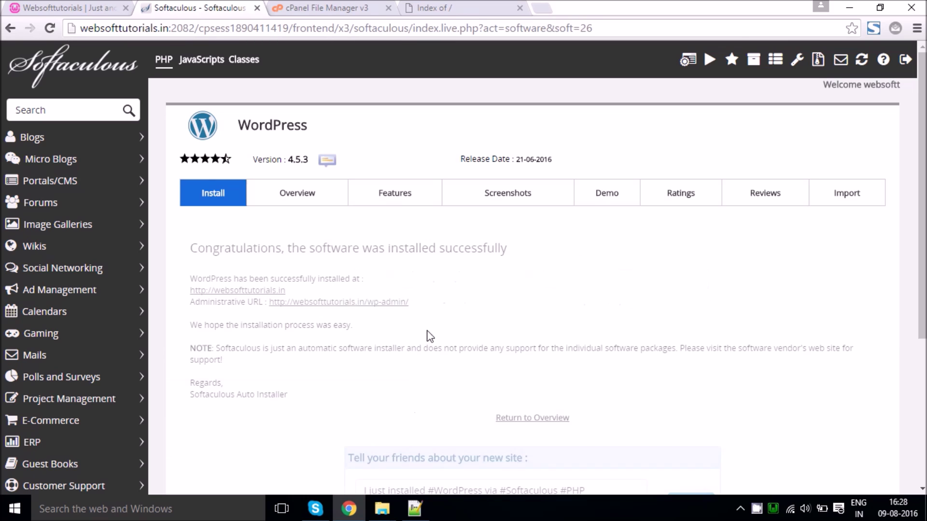
Step: Reload the live site and the public_html listing, and view the new blog homepage
scroll(430, 329, down, 2)
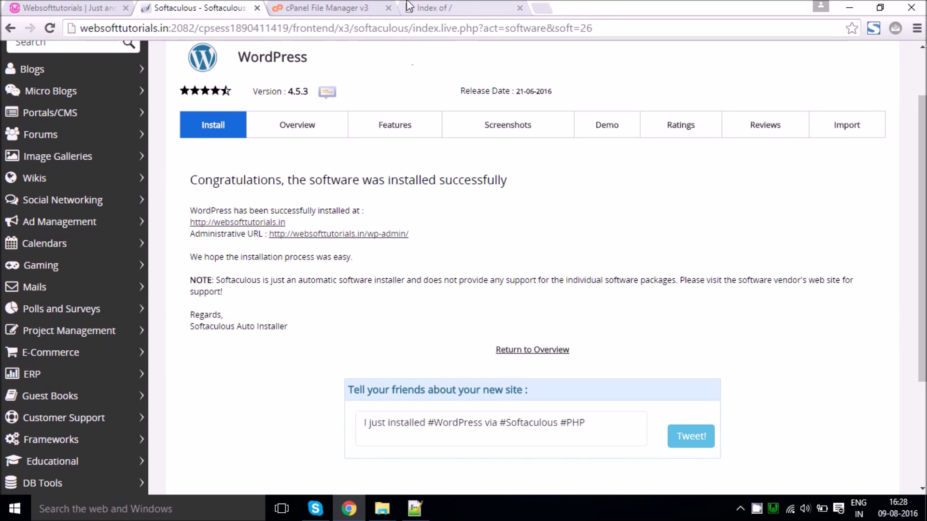
click(435, 7)
click(445, 34)
key(Return)
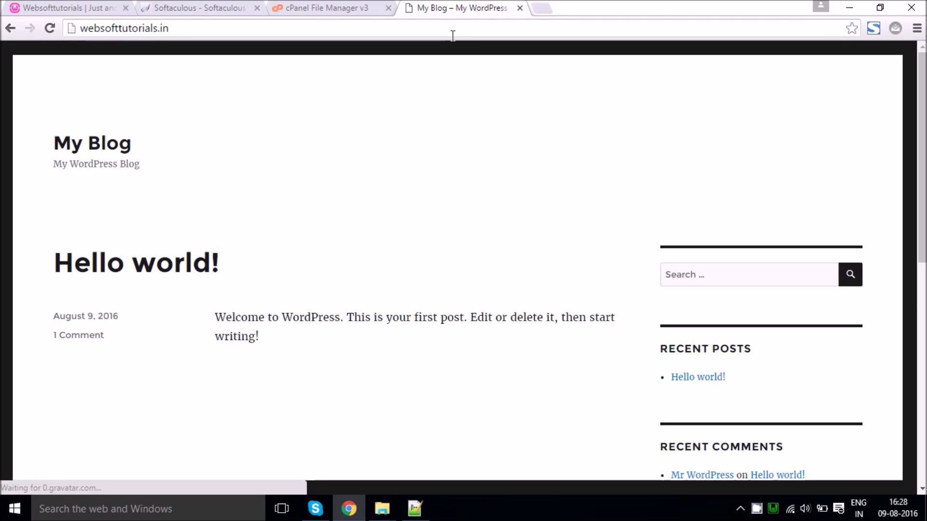
click(288, 8)
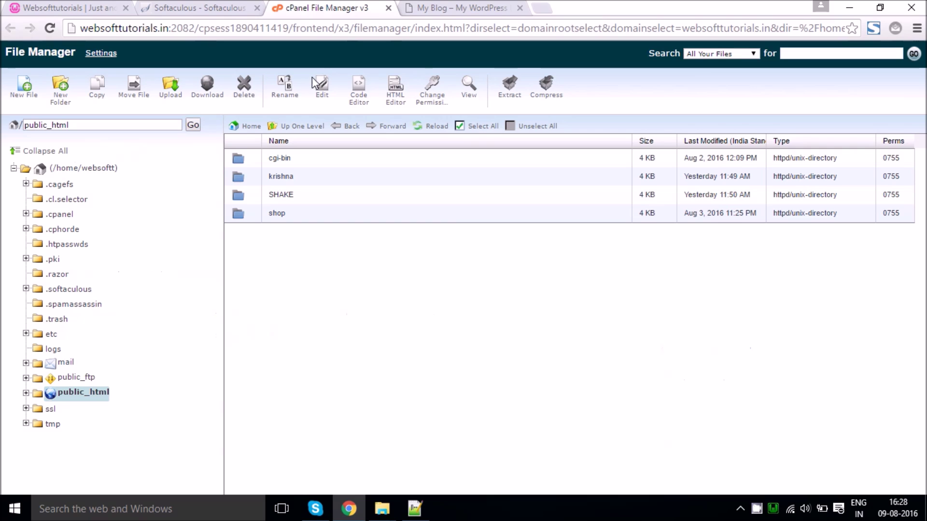
click(437, 128)
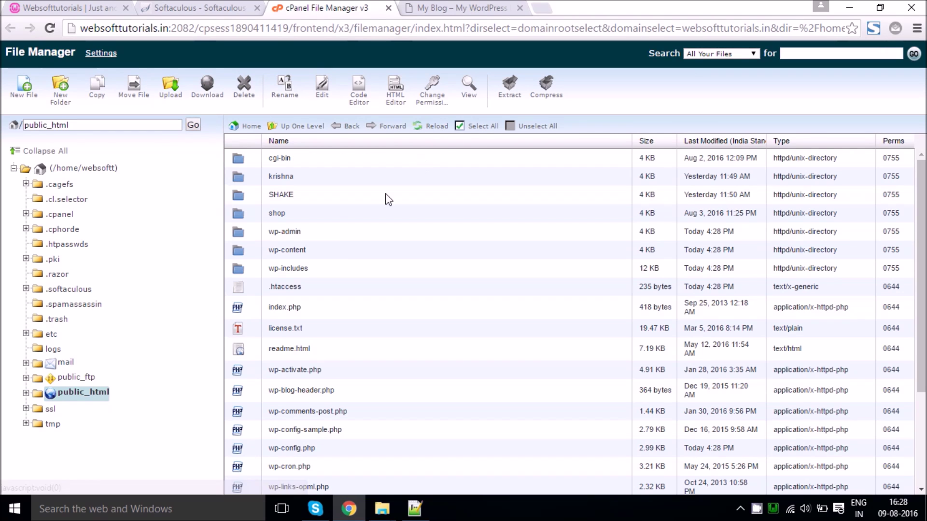
scroll(250, 283, down, 3)
scroll(250, 291, up, 3)
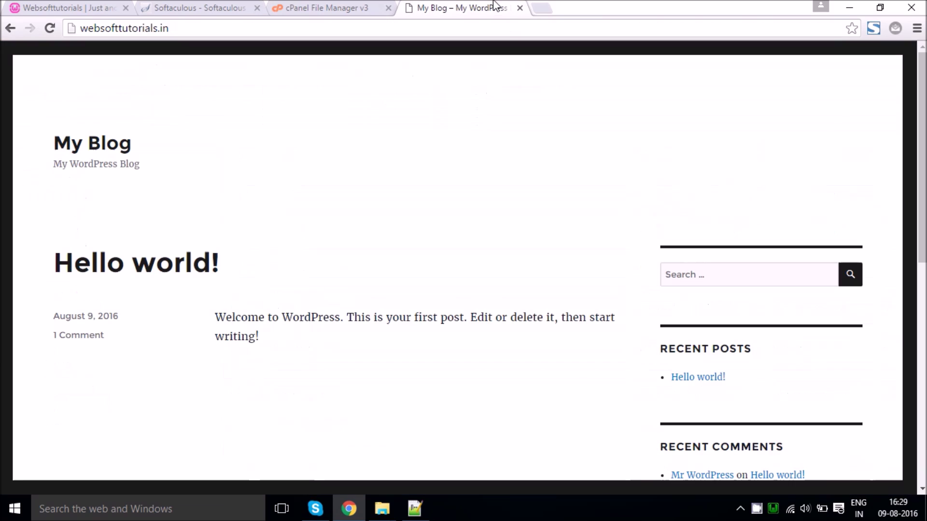
click(488, 8)
click(379, 2)
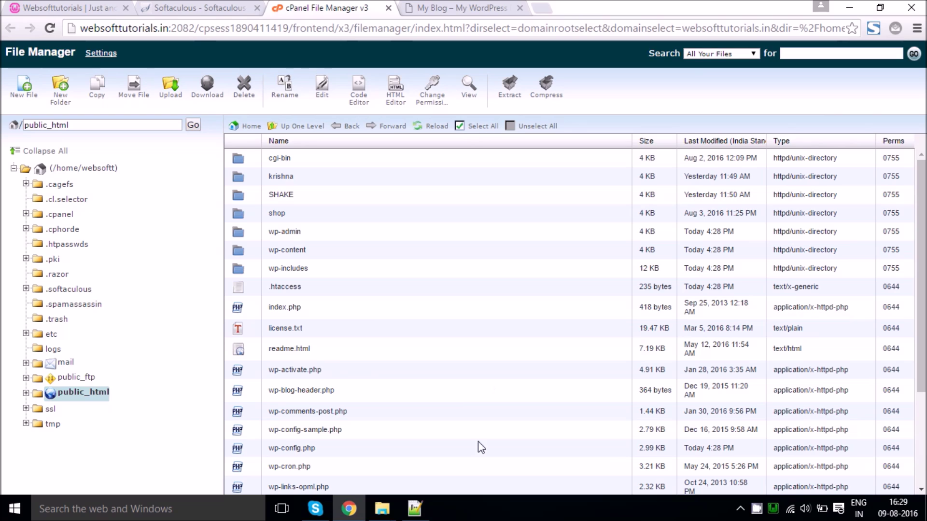
Step: Delete the freshly installed wp-content folder from public_html on the server
mouse_move(389, 497)
click(480, 465)
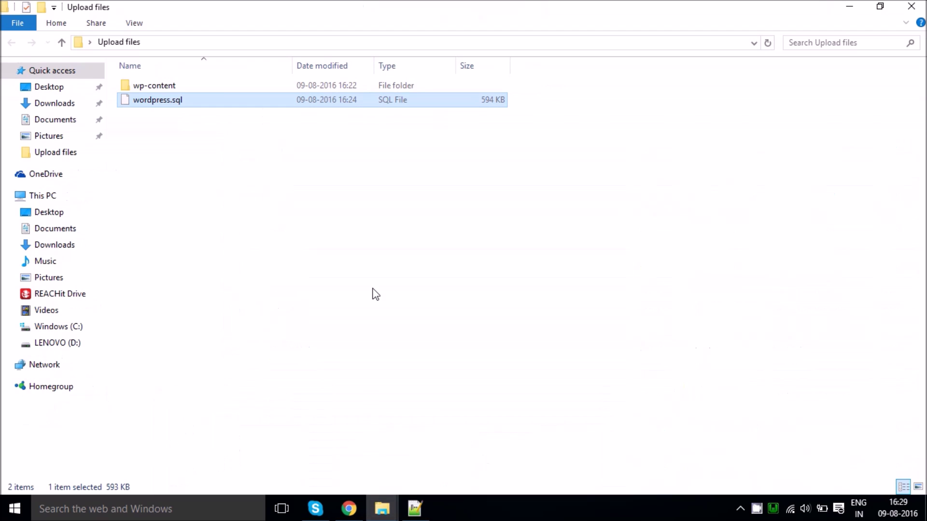
click(208, 86)
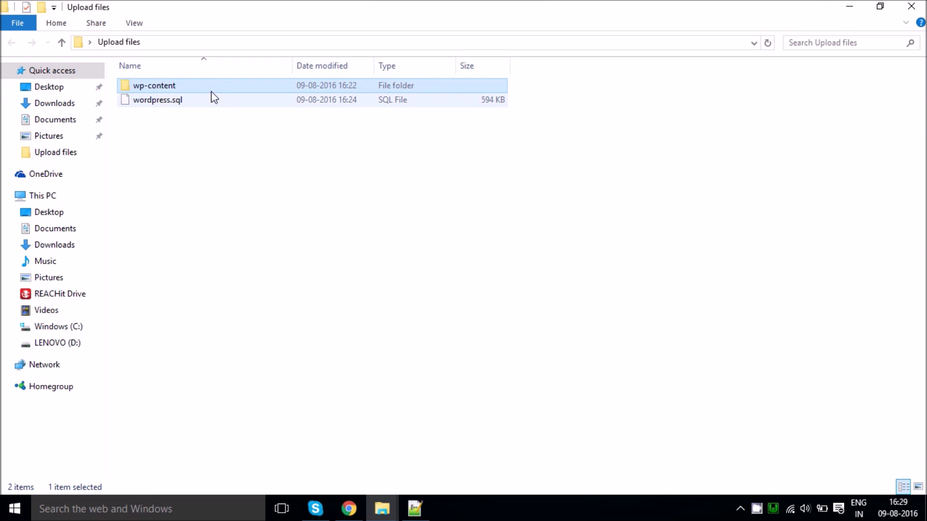
click(348, 509)
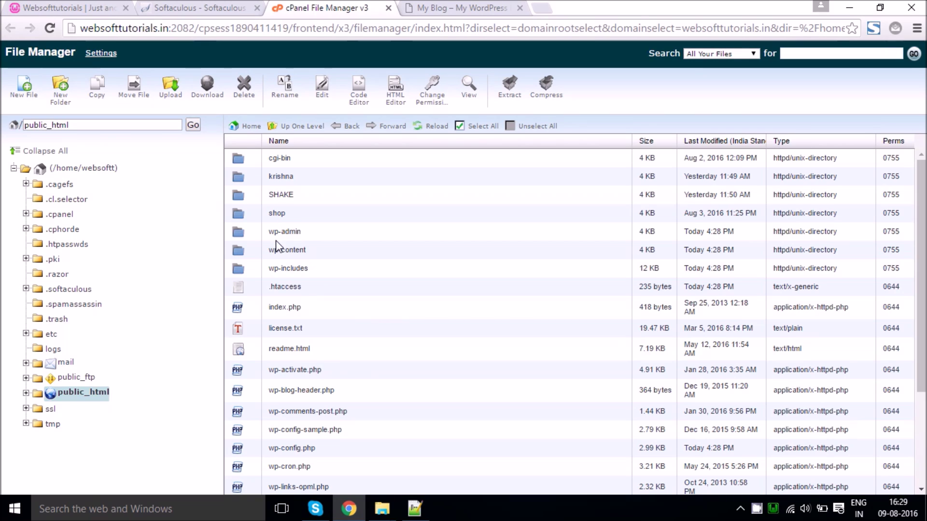
right_click(280, 248)
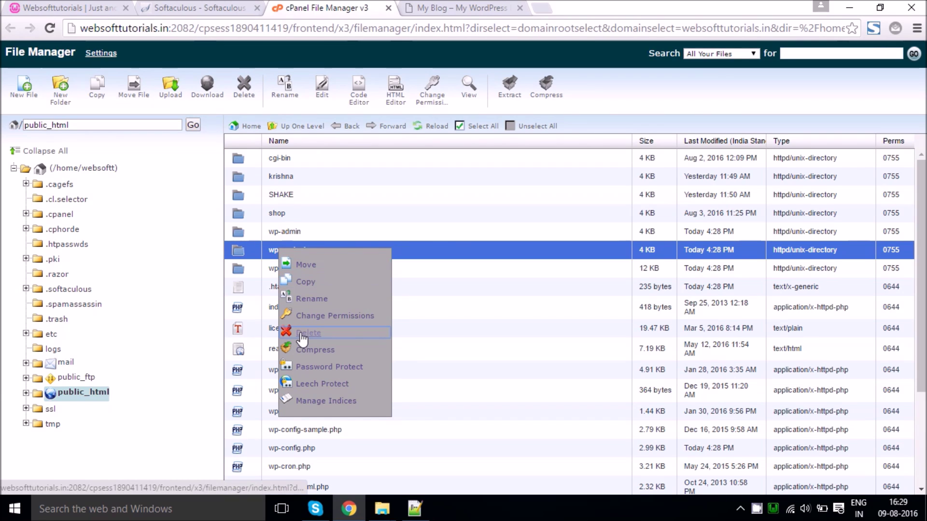
click(302, 338)
click(564, 311)
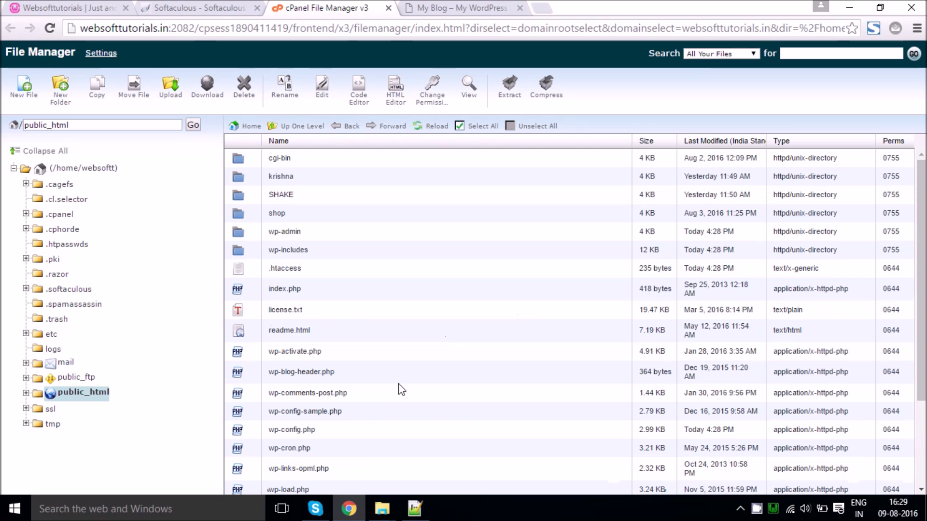
mouse_move(382, 506)
click(529, 446)
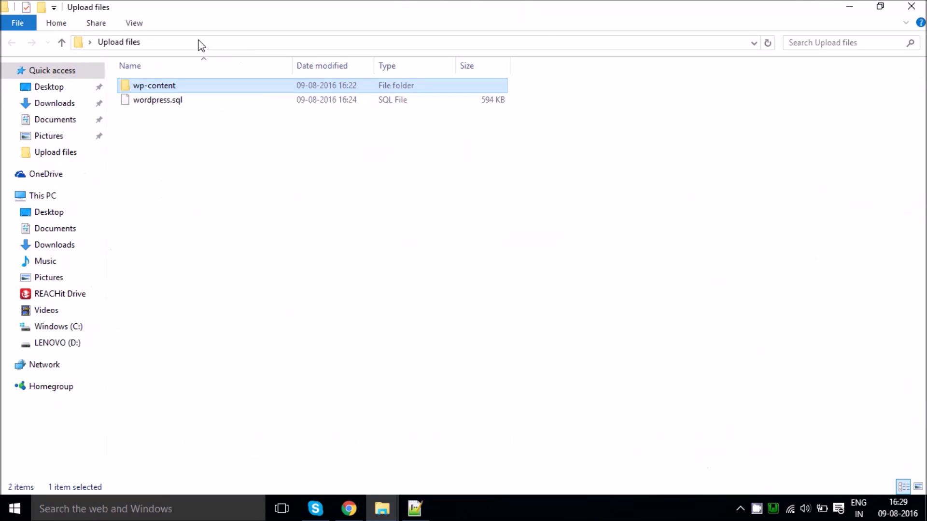
Step: Compress the local wp-content folder into a wp-content zip in Upload files
right_click(172, 89)
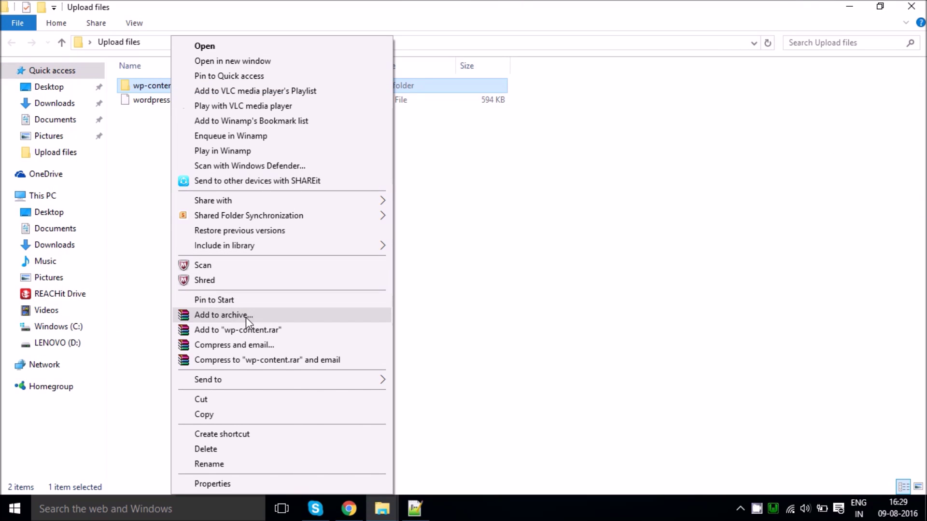
mouse_move(240, 378)
click(421, 389)
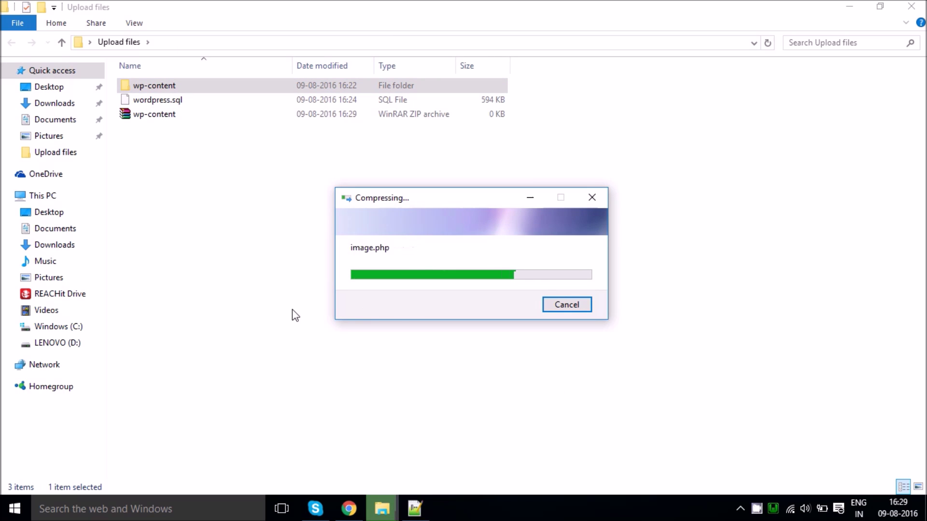
click(357, 507)
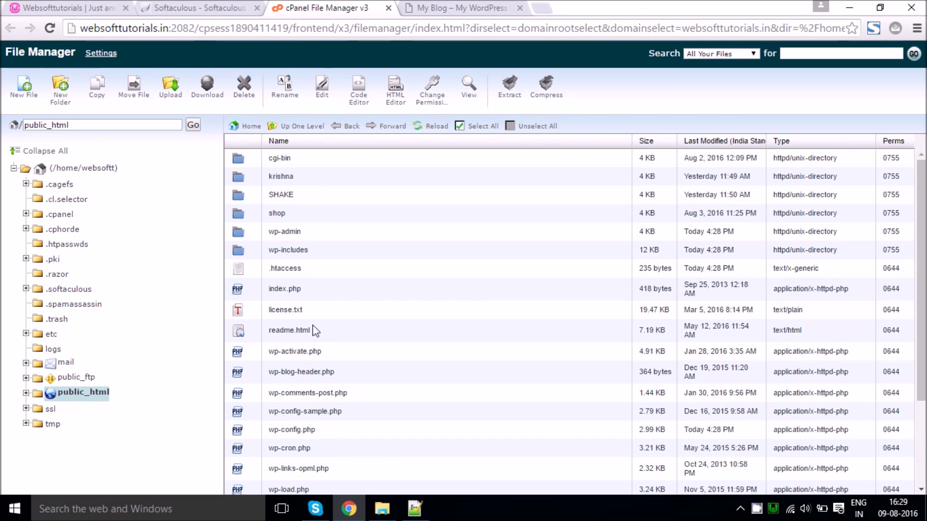
Step: Upload wp-content.zip from the local Upload files folder into public_html
click(169, 94)
click(48, 114)
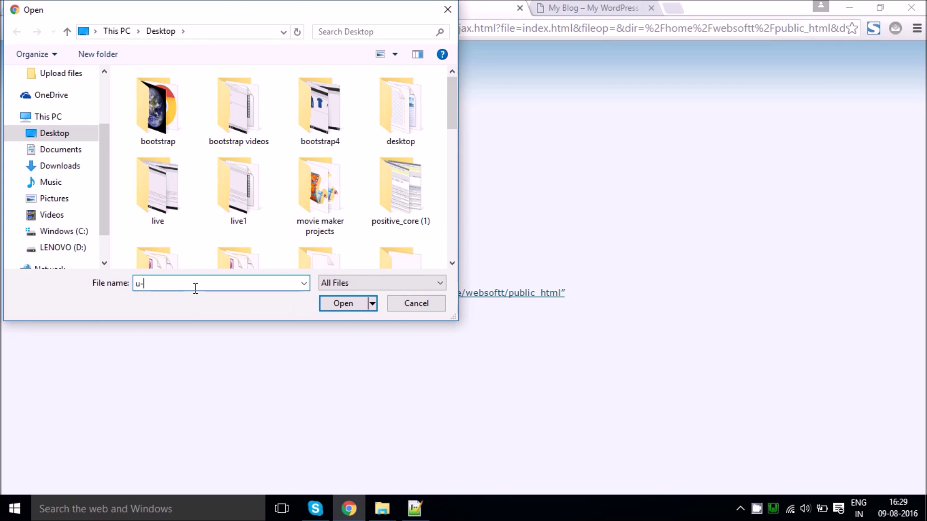
text(u-)
key(BackSpace)
key(Down)
key(Return)
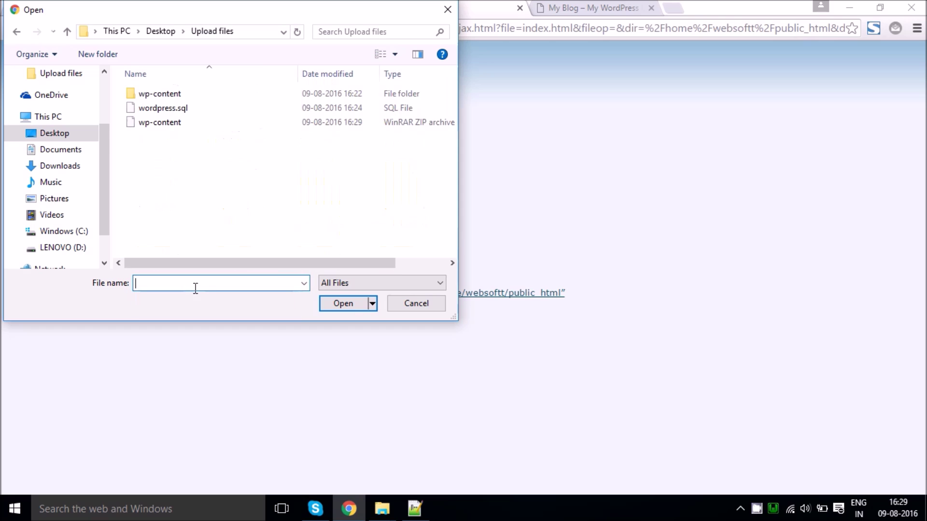
double_click(160, 123)
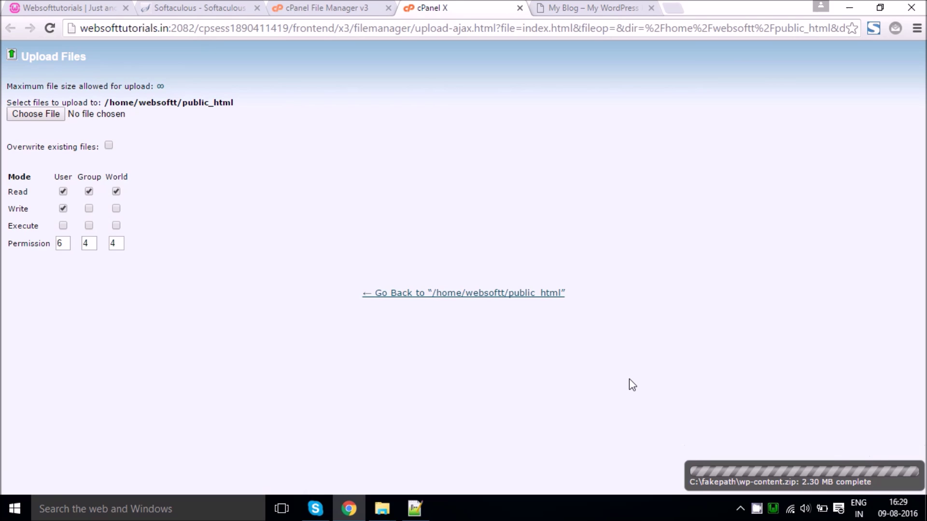
click(292, 7)
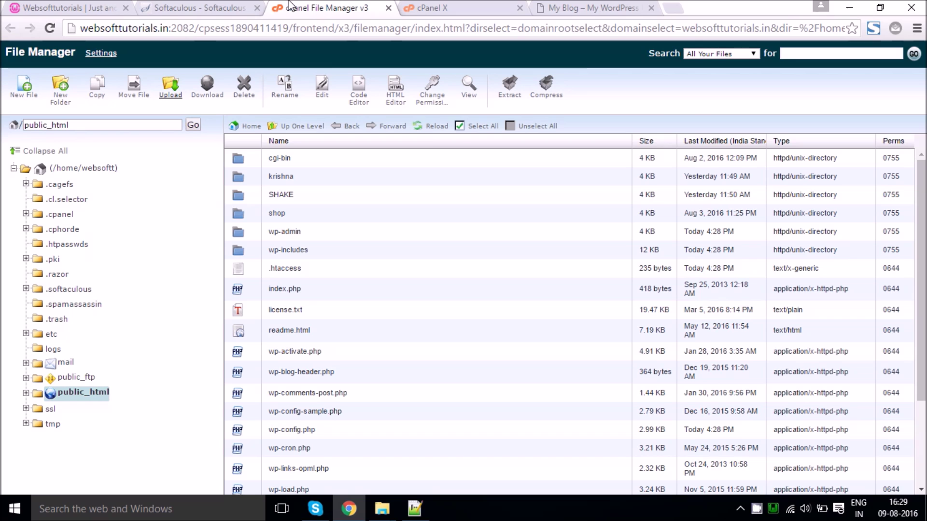
Step: Reload the listing and extract wp-content.zip into /public_html
click(445, 128)
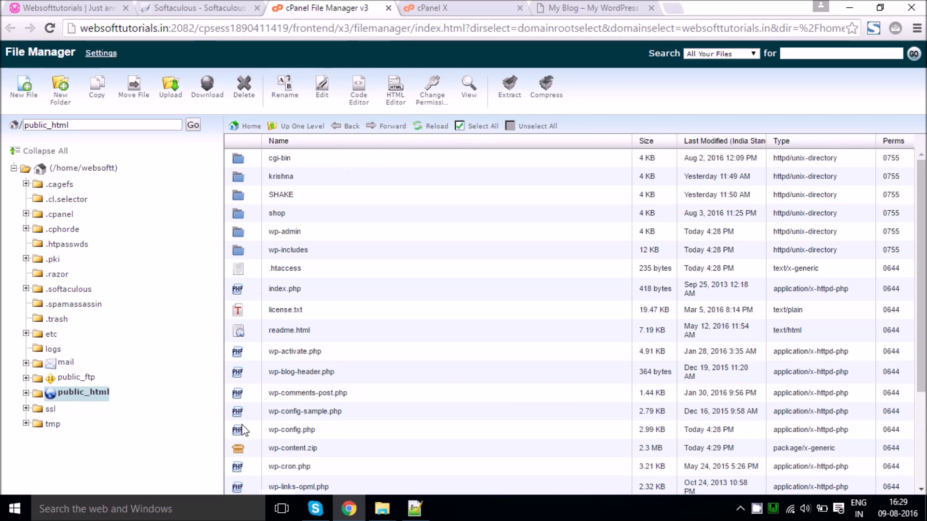
right_click(299, 448)
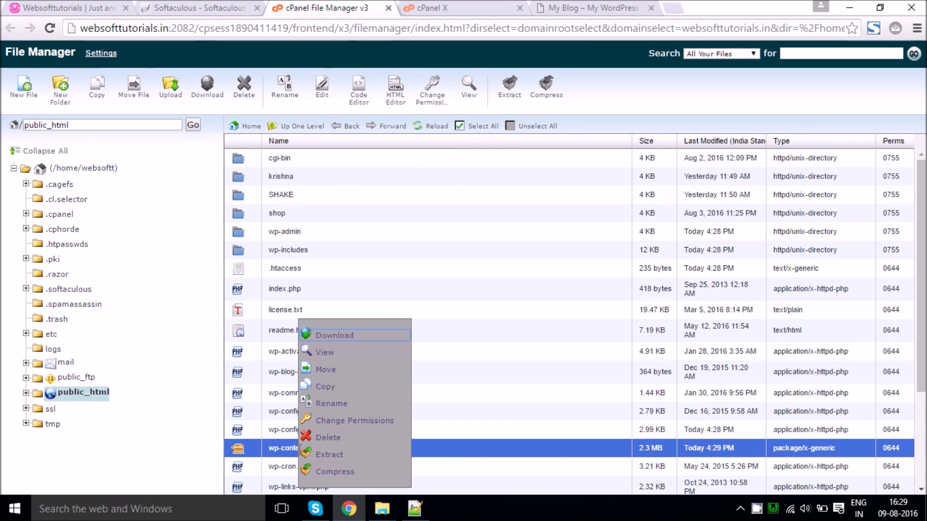
click(322, 454)
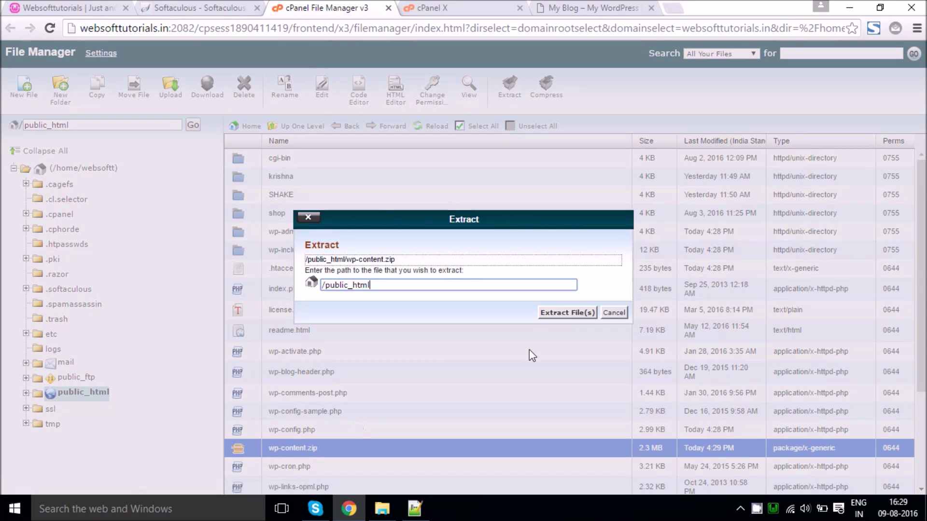
click(556, 314)
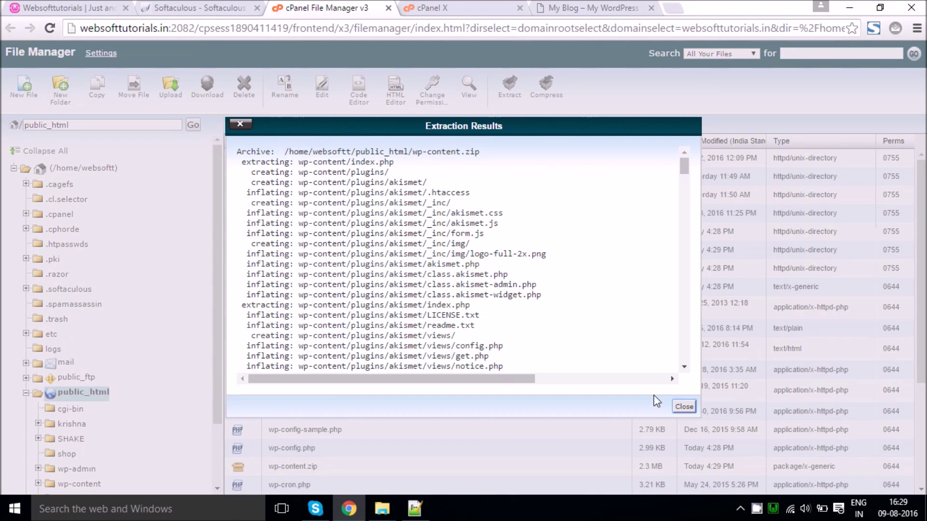
click(684, 407)
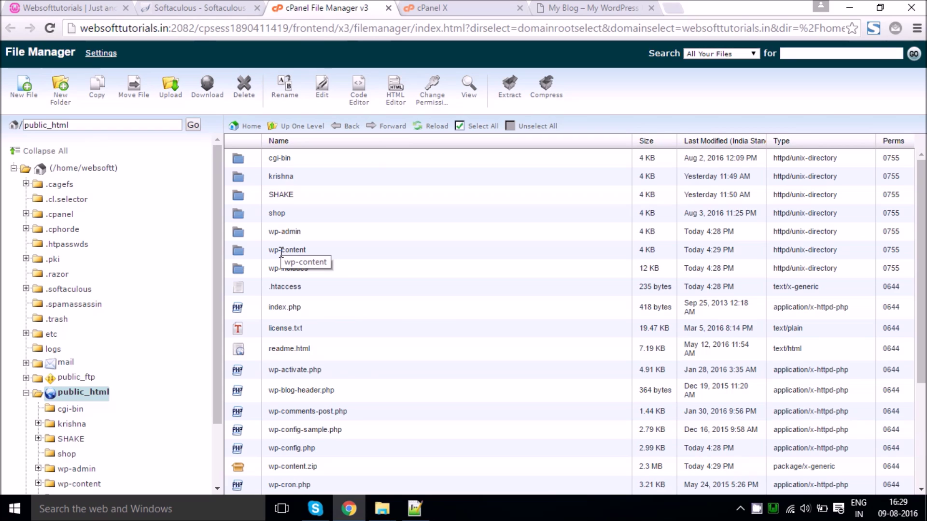
click(100, 6)
click(284, 6)
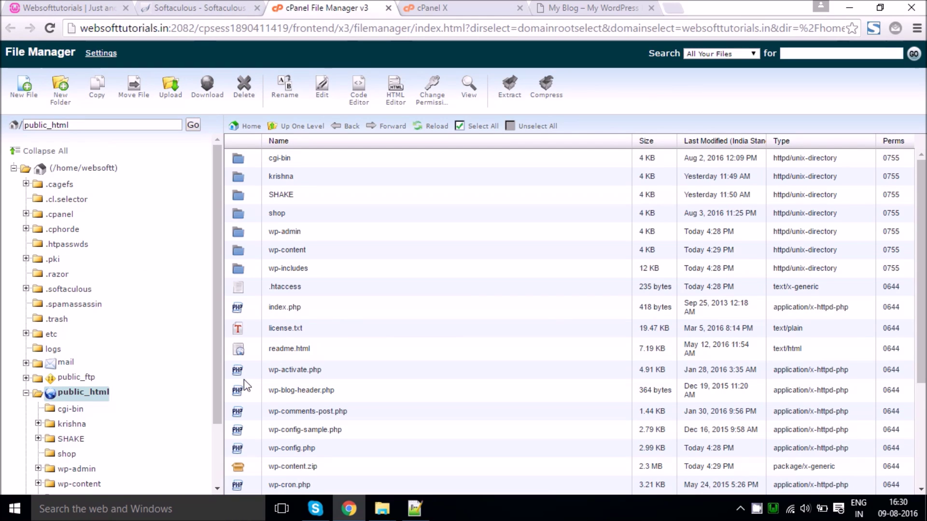
Step: Open wp-config.php in the File Manager editor and select its DB_NAME value websoftt_wp109
scroll(245, 380, down, 3)
right_click(297, 382)
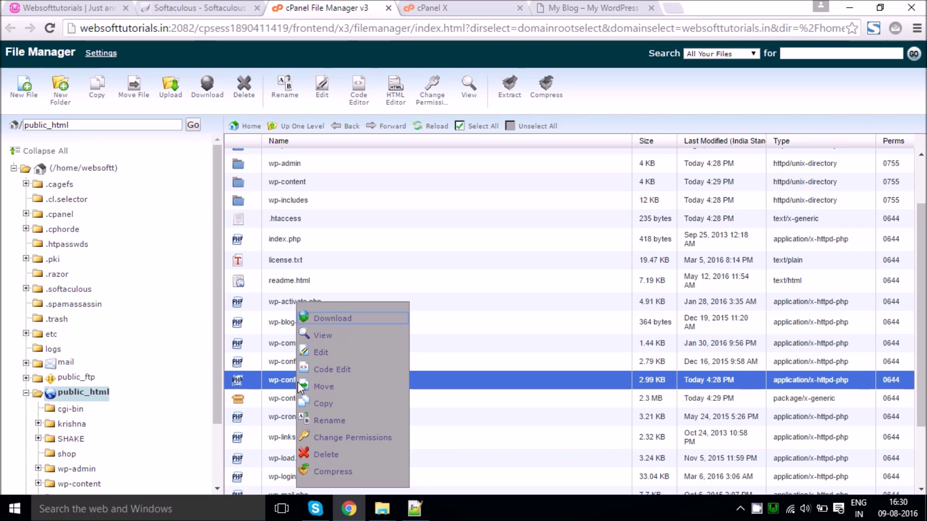
click(261, 367)
click(274, 381)
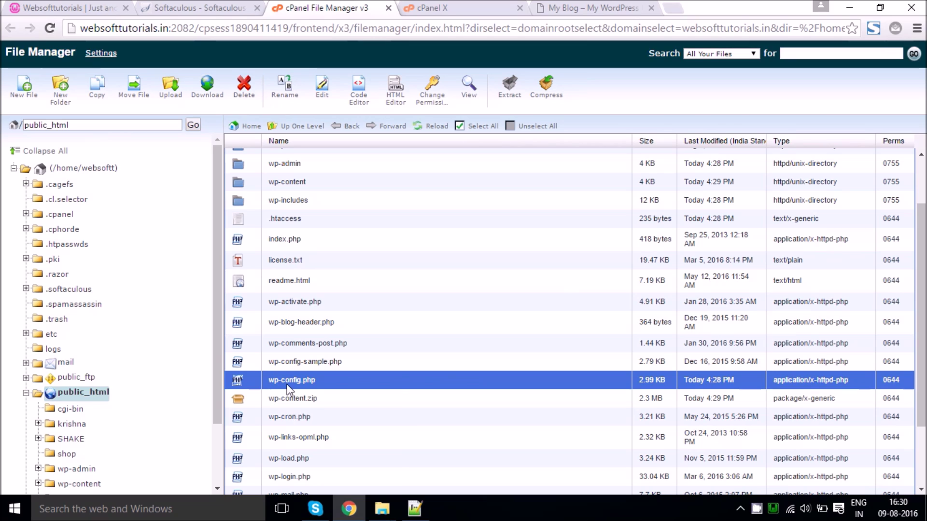
right_click(287, 383)
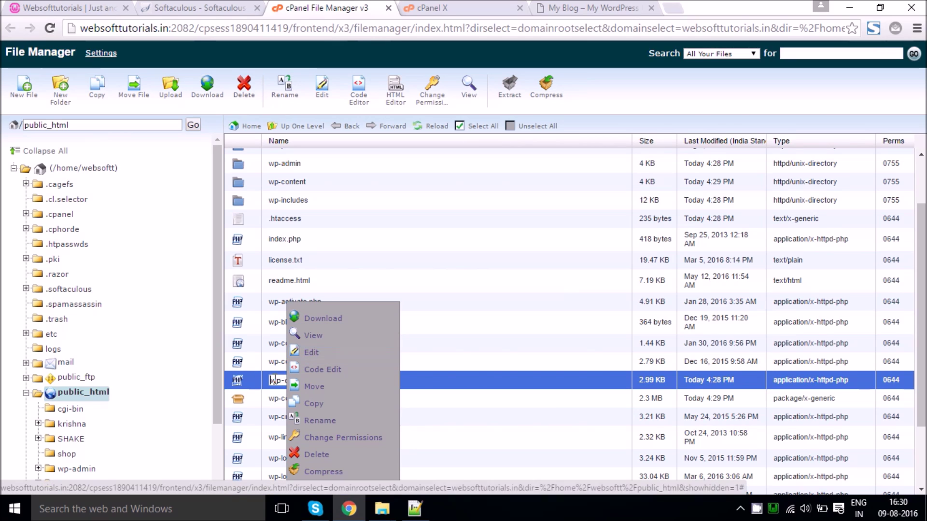
click(416, 347)
right_click(309, 381)
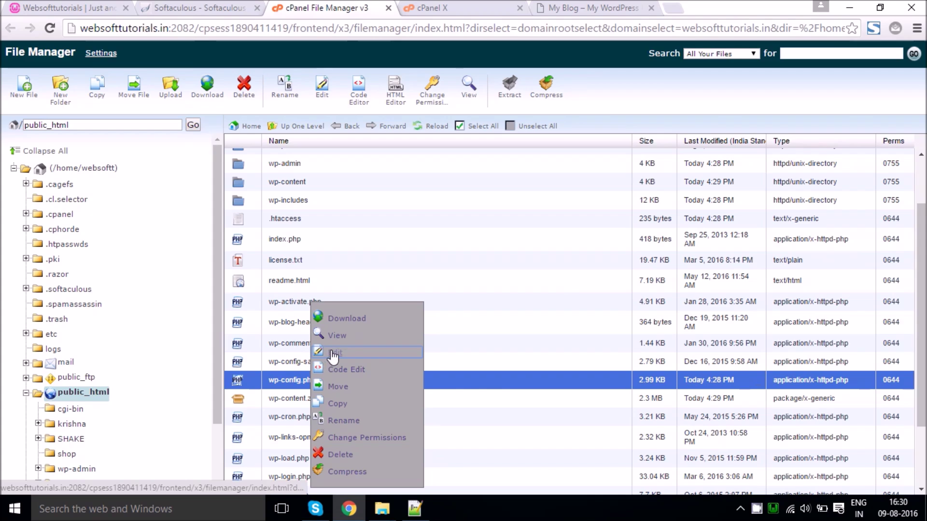
click(331, 356)
click(587, 374)
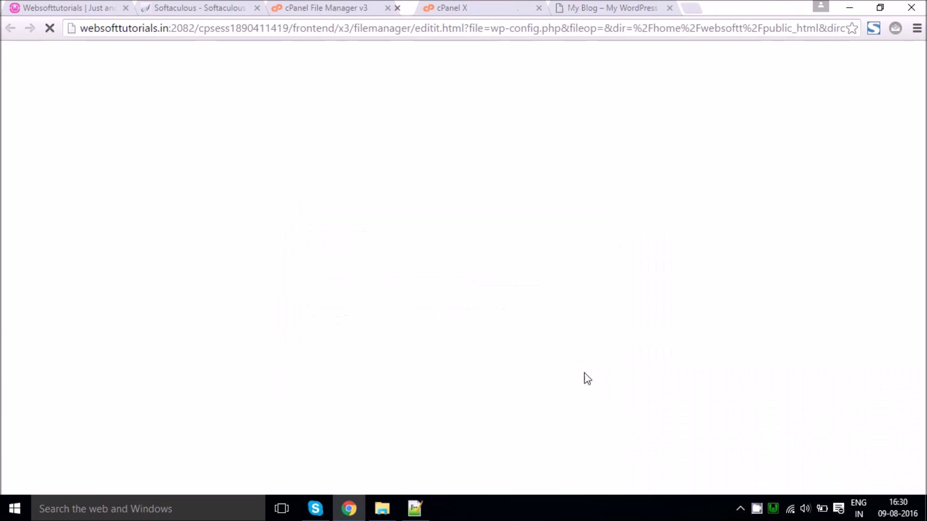
click(136, 352)
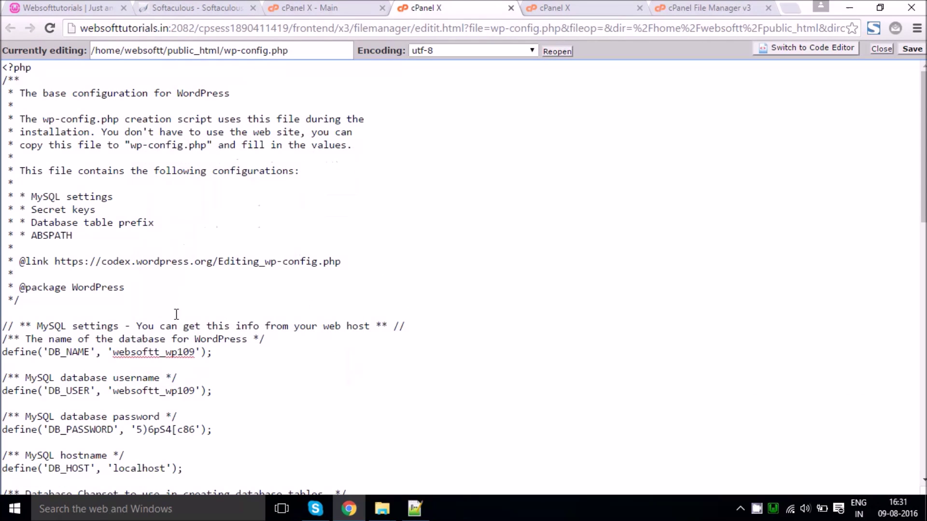
double_click(179, 352)
click(333, 7)
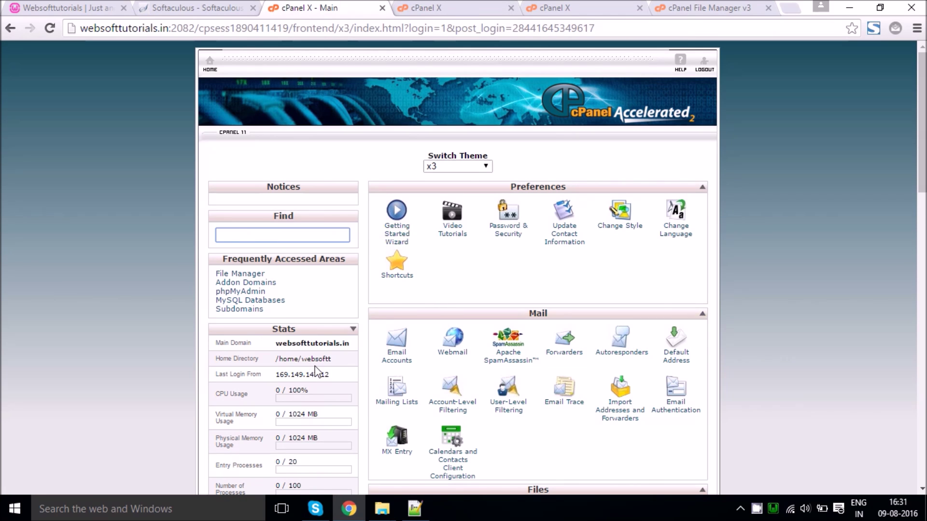
Step: Open phpMyAdmin from cPanel and view websoftt_wp109's 12 wpxy_ tables
scroll(324, 377, down, 13)
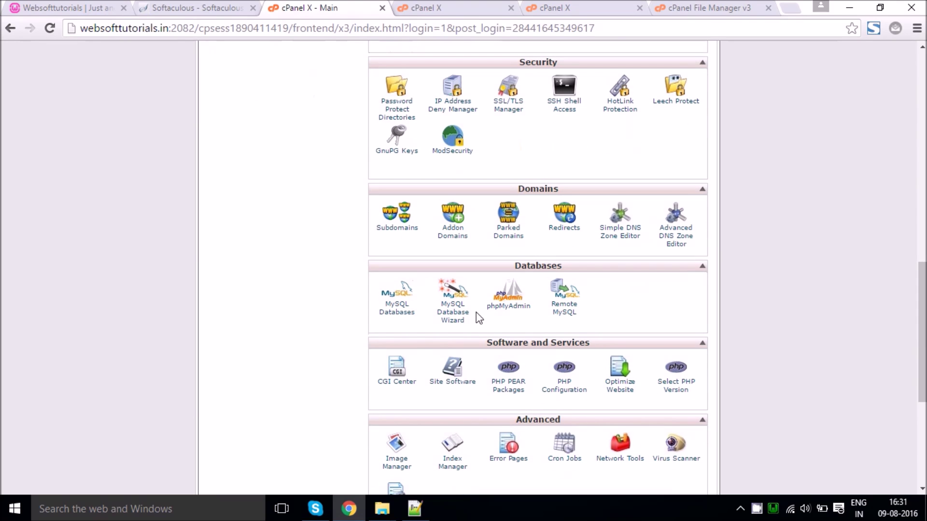
click(504, 310)
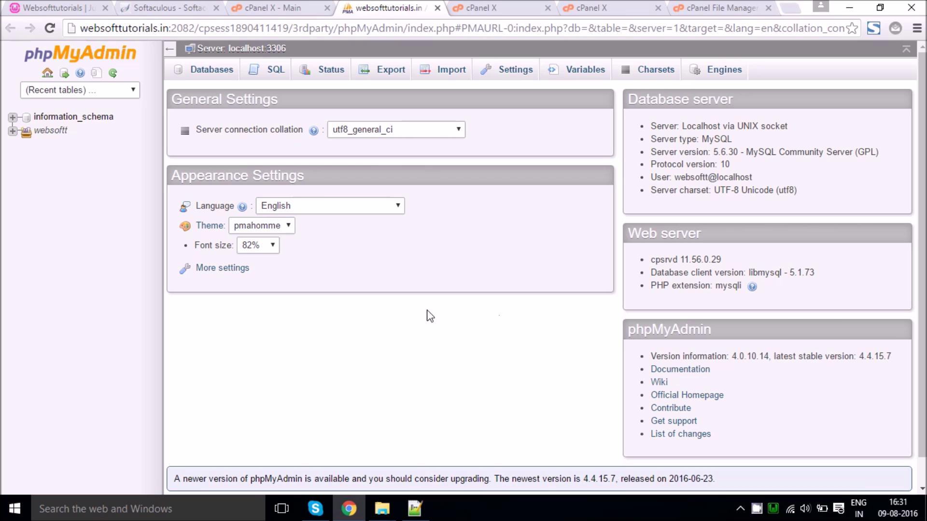
click(49, 131)
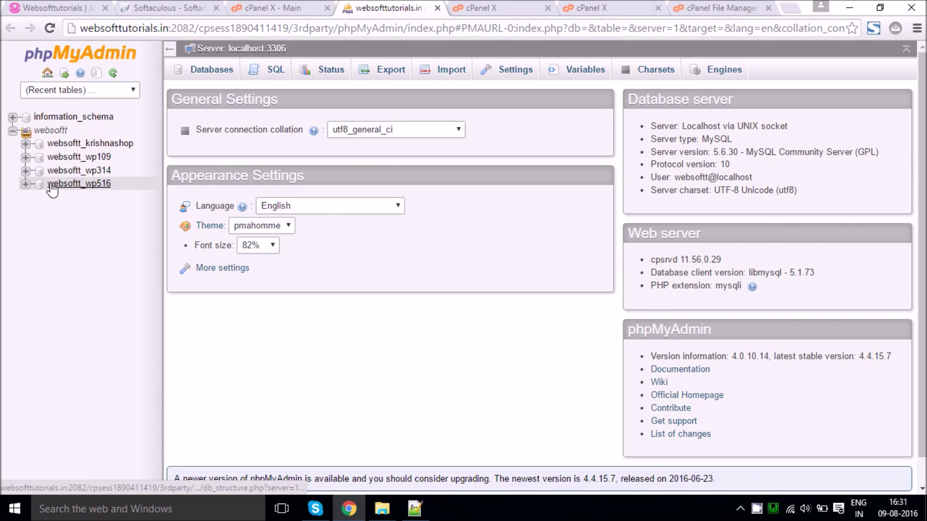
click(76, 159)
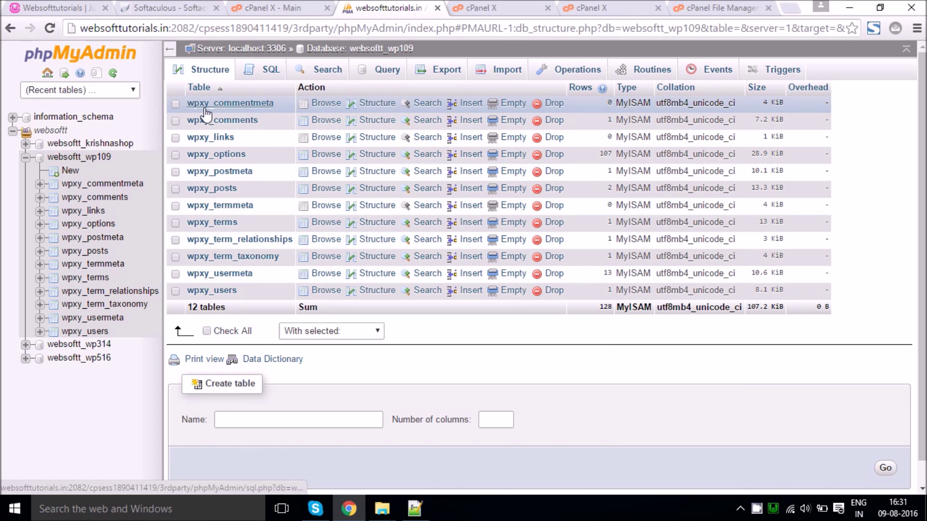
click(419, 511)
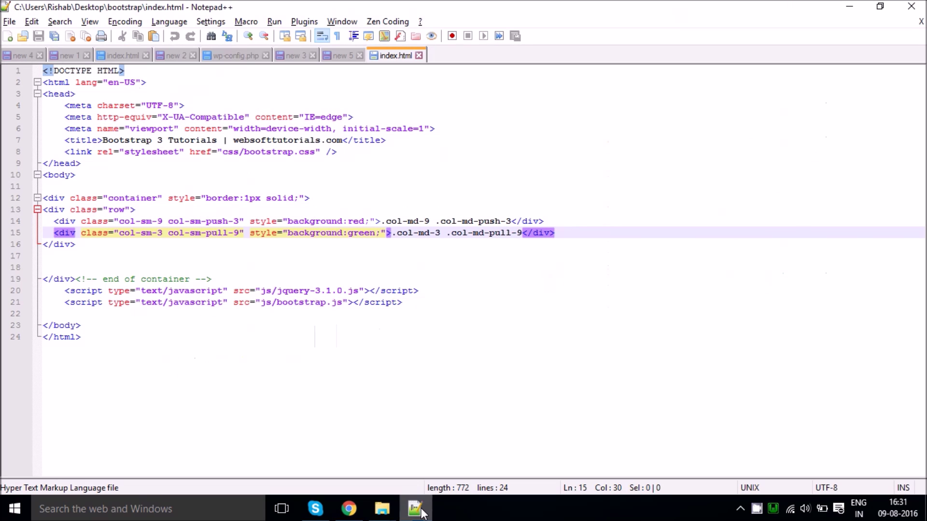
Step: Open wordpress.sql in Notepad++ and confirm its tables use the wp_ prefix
mouse_move(382, 509)
click(461, 427)
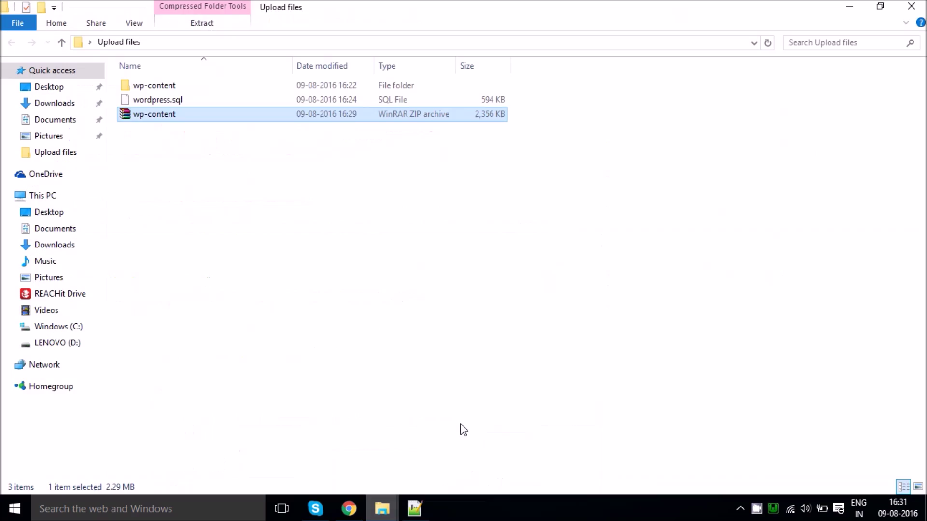
click(160, 103)
right_click(161, 101)
click(208, 149)
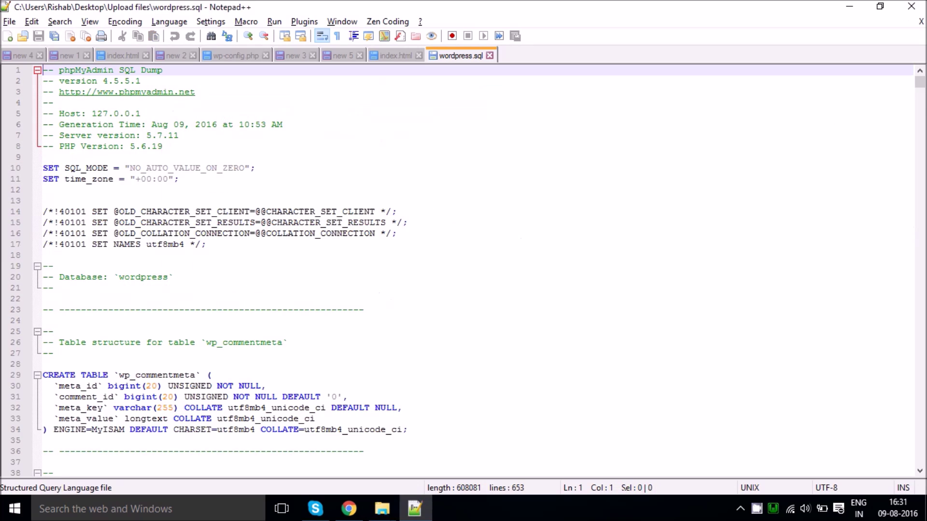
mouse_move(922, 93)
mouse_down()
mouse_move(920, 121)
mouse_move(916, 90)
mouse_up()
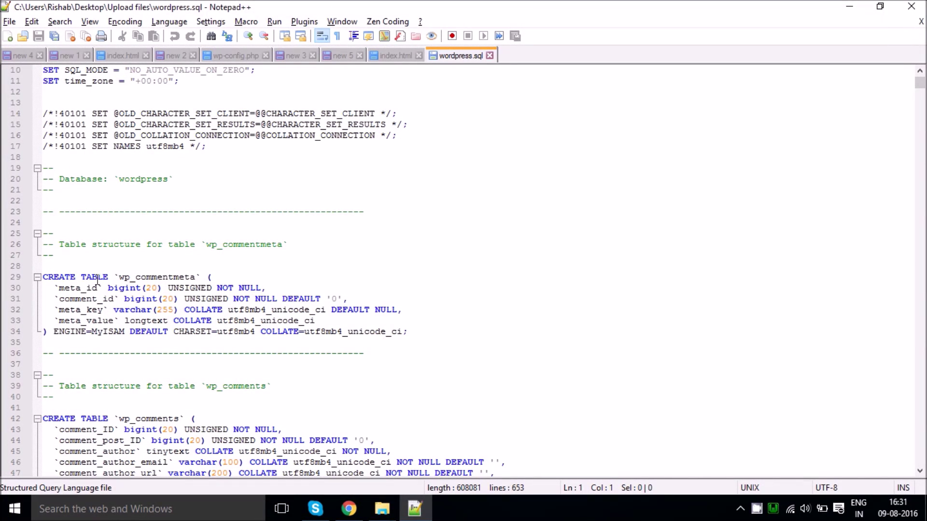
drag(120, 276, 124, 274)
click(418, 513)
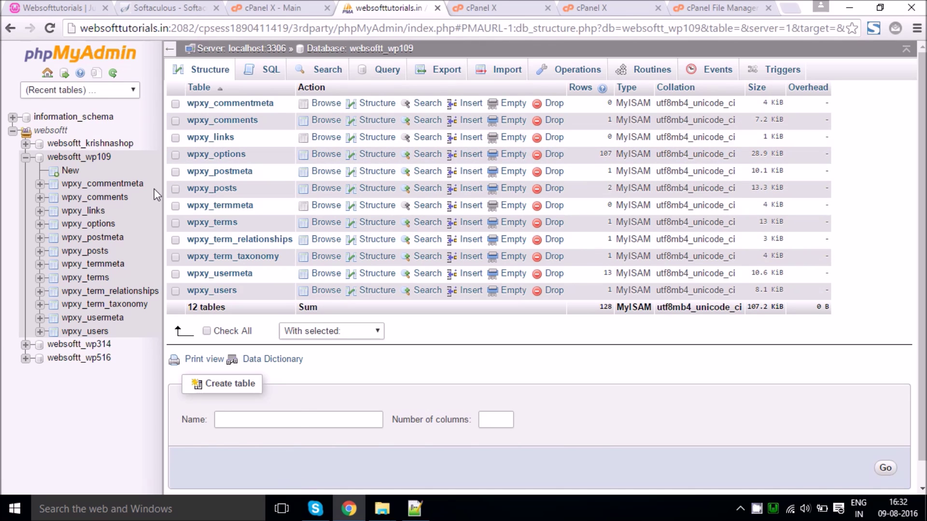
Step: Drop all 12 existing tables from the websoftt_wp109 database
click(208, 332)
click(297, 334)
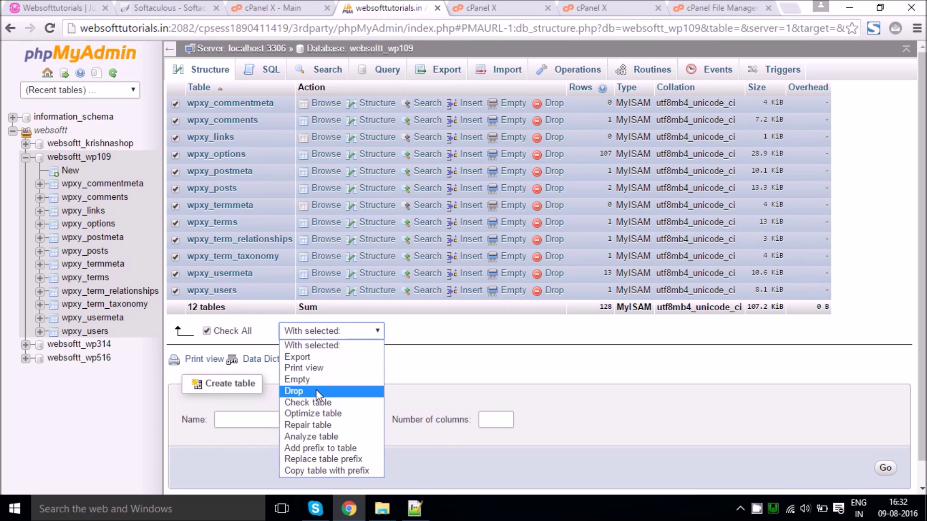
click(296, 391)
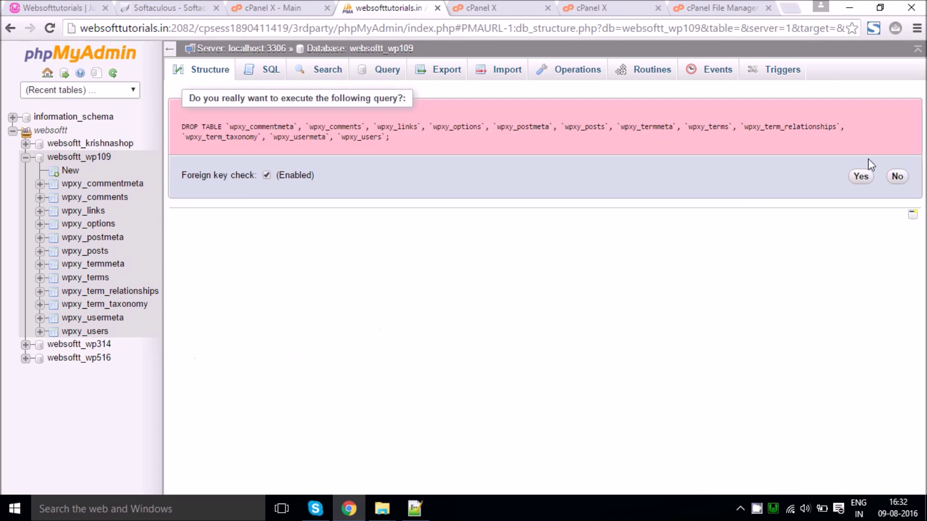
click(861, 176)
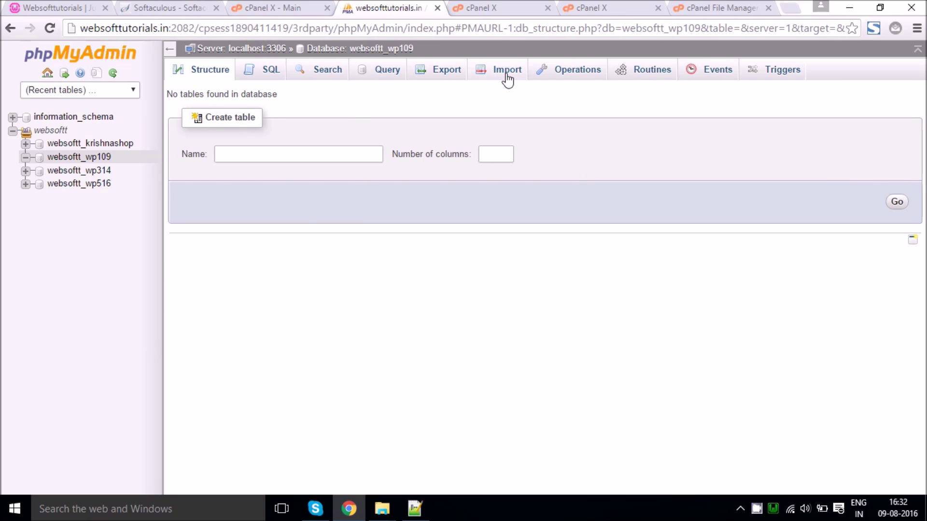
Step: Import wordpress.sql into websoftt_wp109 and browse the imported wp_options table
click(497, 82)
click(318, 207)
double_click(210, 109)
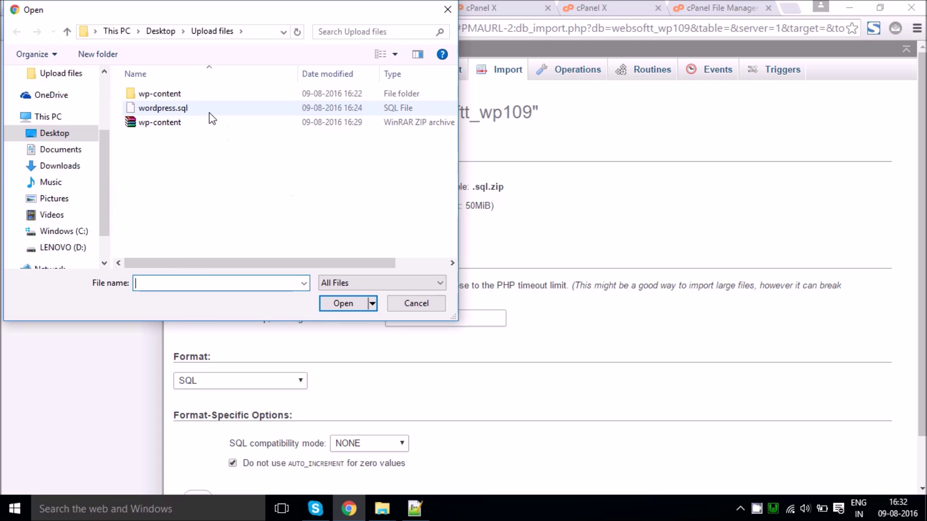
click(198, 444)
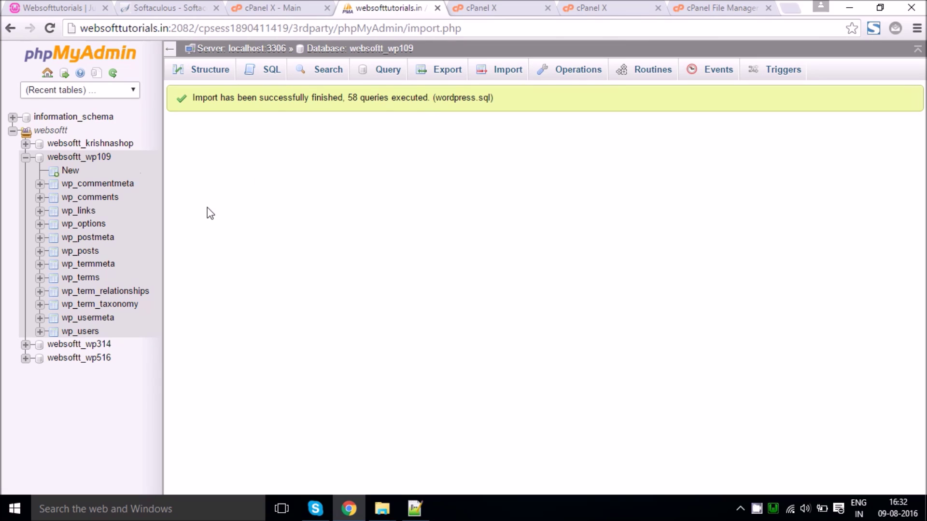
click(83, 223)
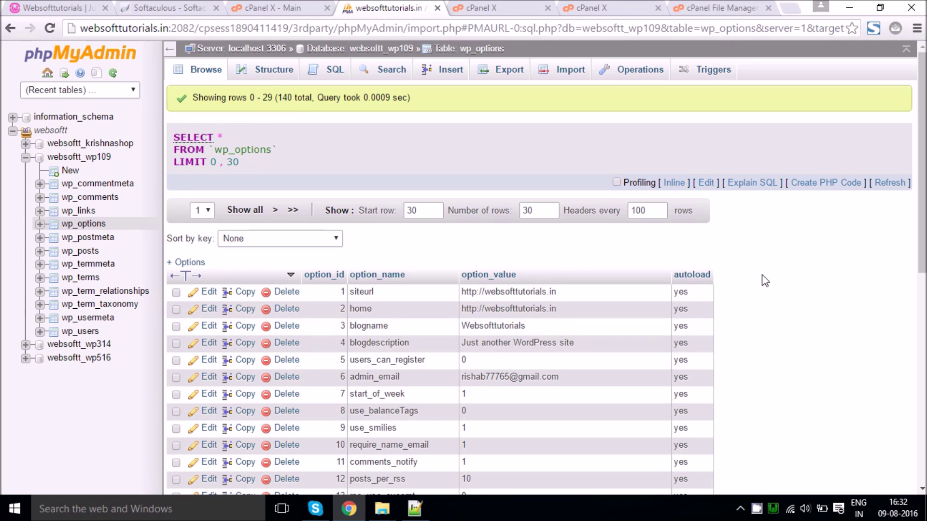
click(721, 8)
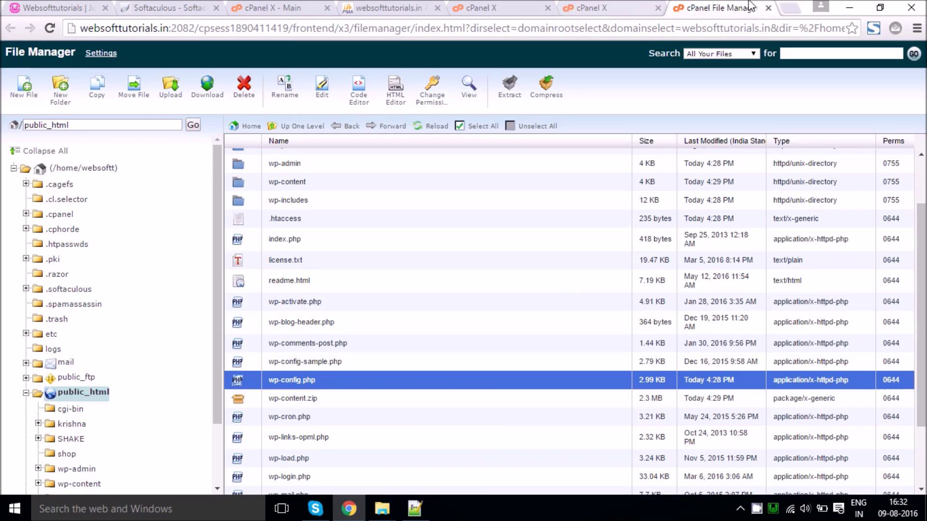
Step: Load websofttutorials.in, which shows WordPress's language-selection installer, and close the File Manager tab
click(604, 7)
click(634, 29)
text(web)
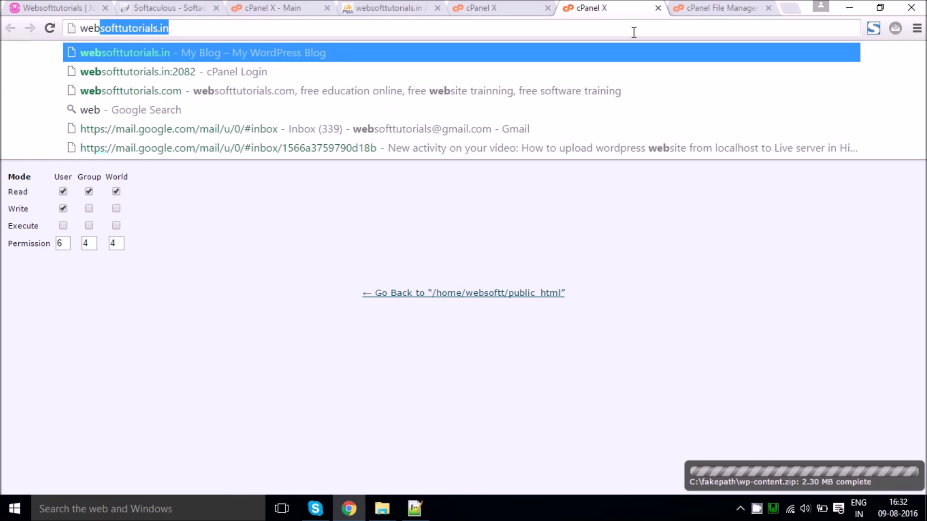
key(Return)
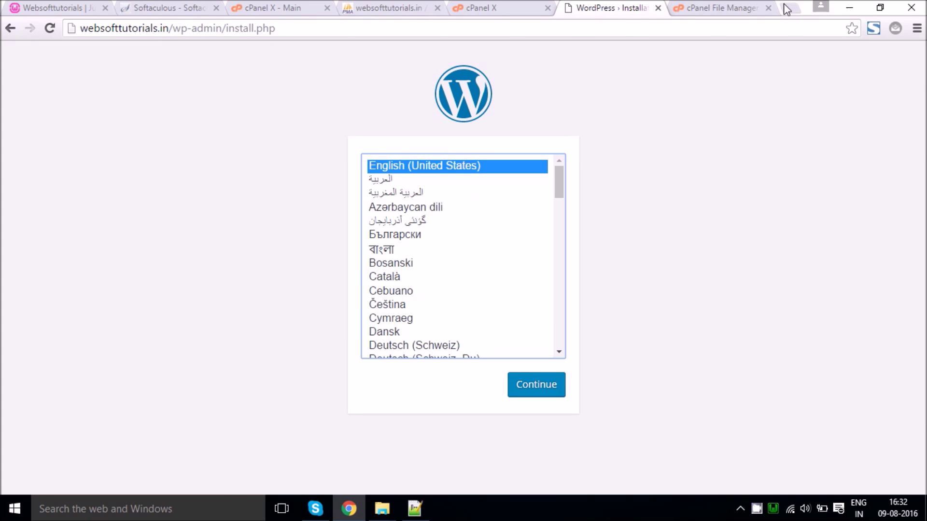
click(758, 8)
click(769, 7)
Step: Search wp-config.php for 'prefix' to locate the $table_prefix line
click(483, 8)
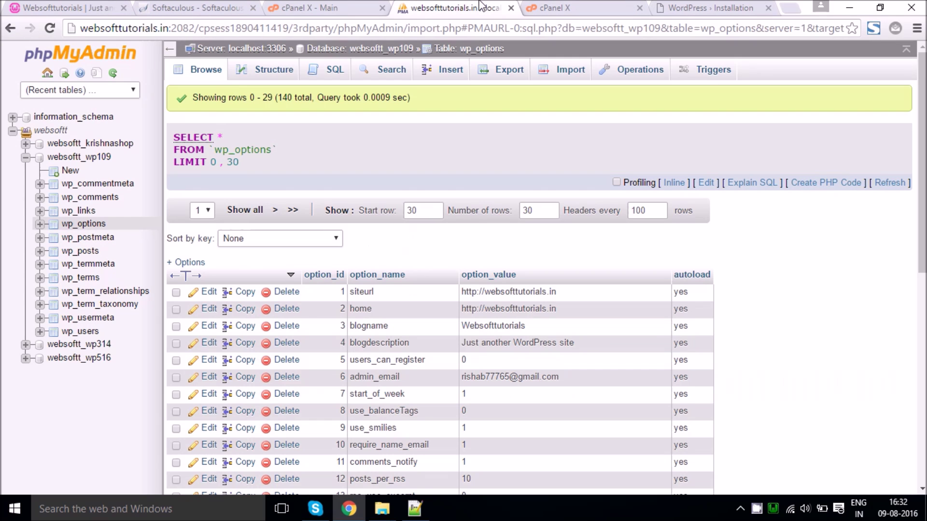
click(587, 7)
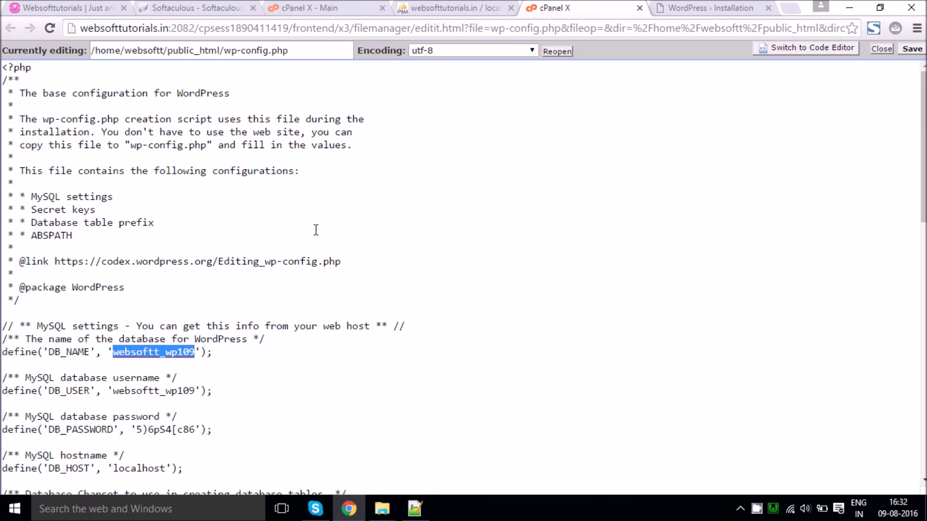
scroll(202, 269, down, 1)
key(ctrl+f)
text(prefix)
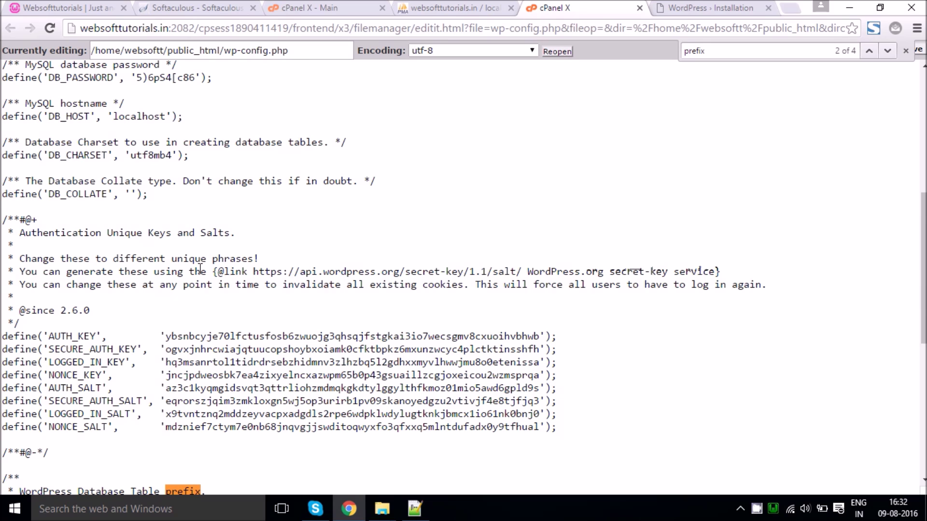
click(887, 51)
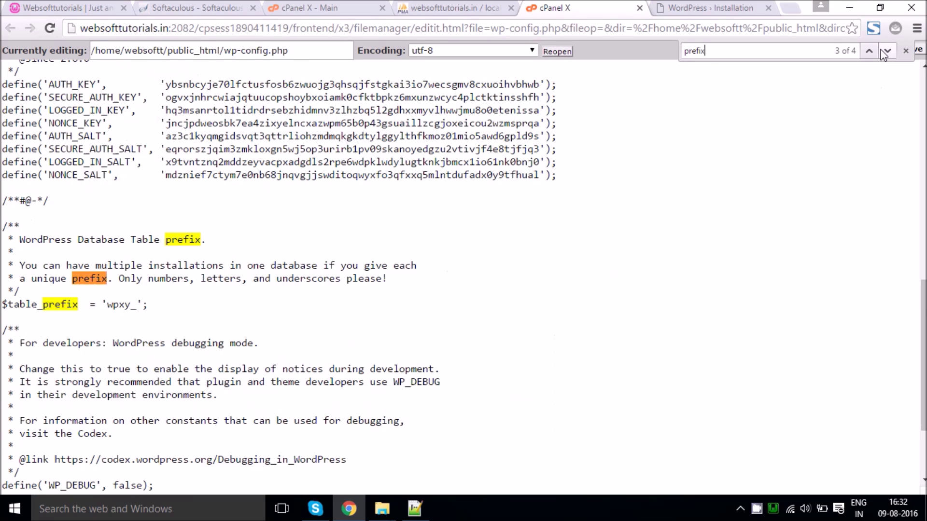
Step: Edit the wpxy_ table prefix toward wp_, comparing against phpMyAdmin's table names
click(49, 303)
drag(107, 305, 118, 304)
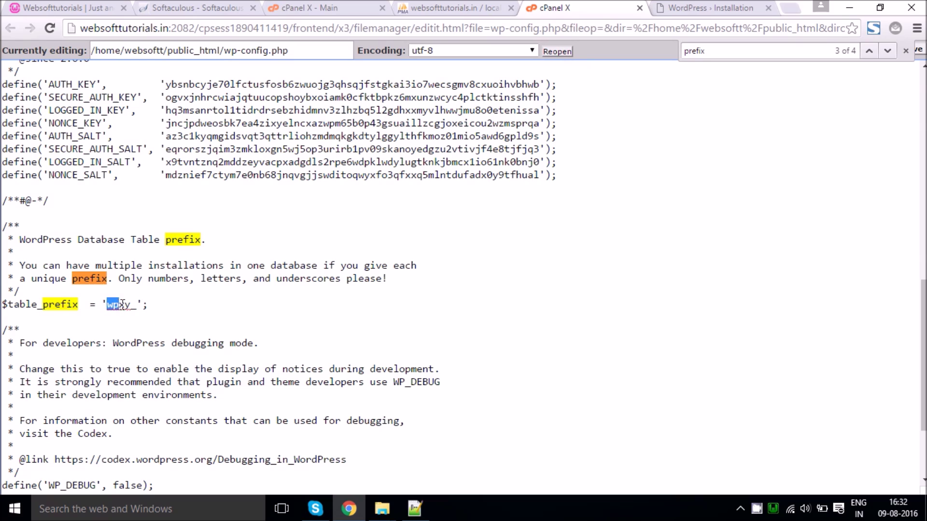
click(130, 307)
drag(137, 306, 125, 307)
click(122, 314)
click(425, 7)
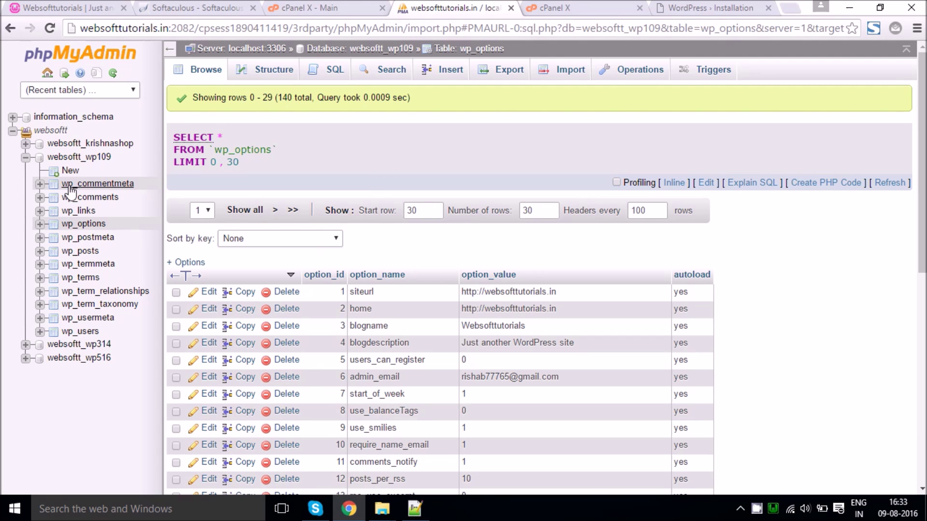
click(582, 7)
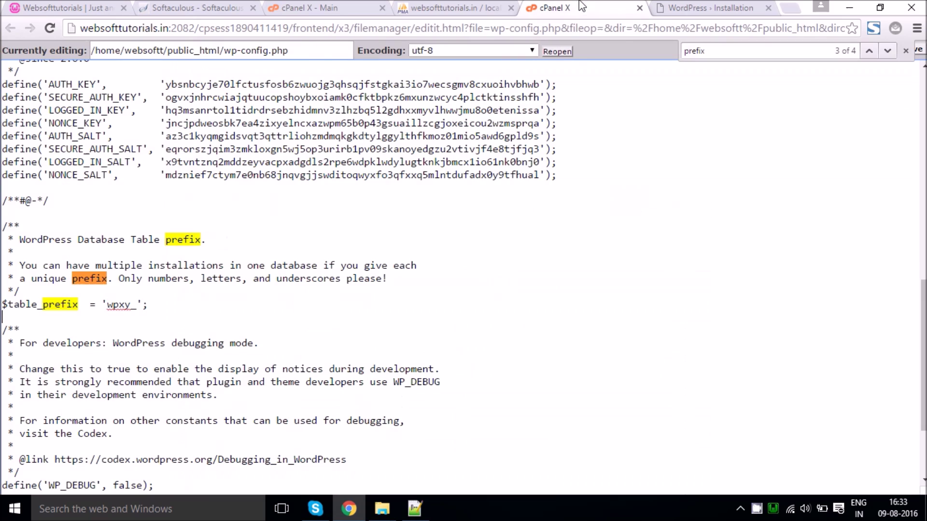
click(468, 7)
click(579, 7)
click(465, 7)
click(553, 9)
key(BackSpace)
Step: Recheck that the prefix matches the wp_ tables, then close the find bar and save wp-config.php
key(ctrl+shift+Tab)
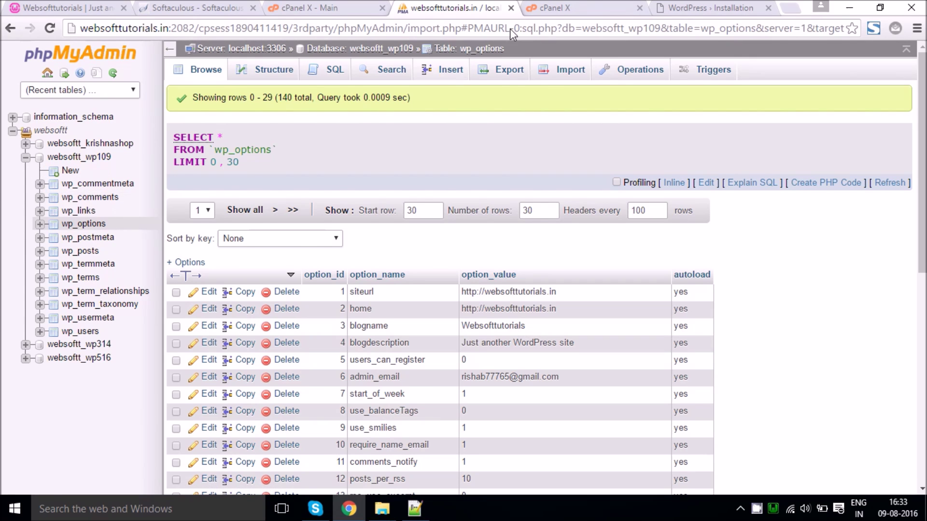
click(599, 9)
click(906, 51)
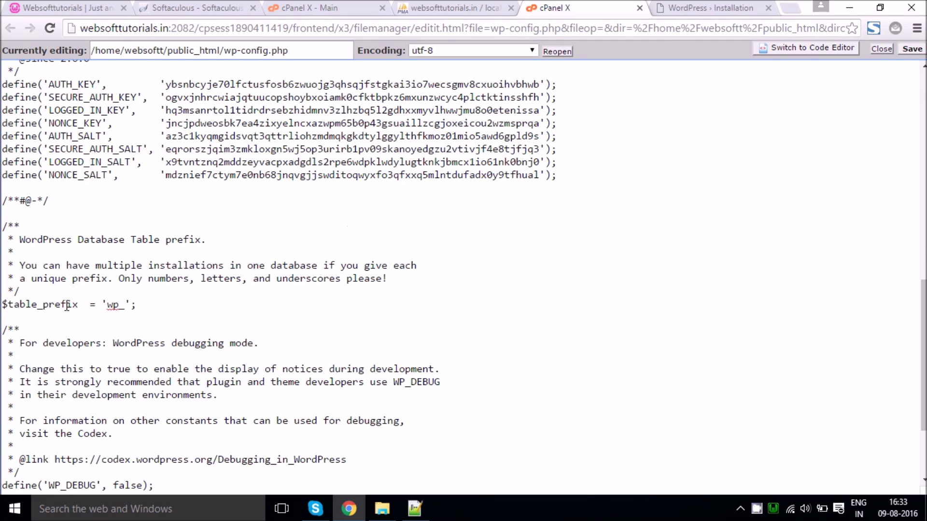
click(912, 50)
click(430, 10)
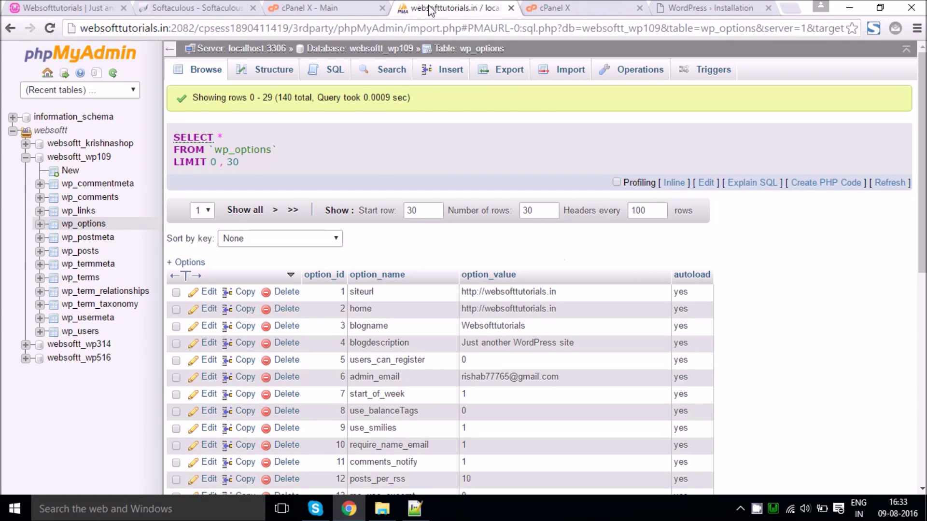
Step: Remove /wp-admin/install.php from the address to load the migrated Websofttutorials homepage
click(555, 8)
click(707, 8)
click(341, 65)
drag(168, 28, 327, 31)
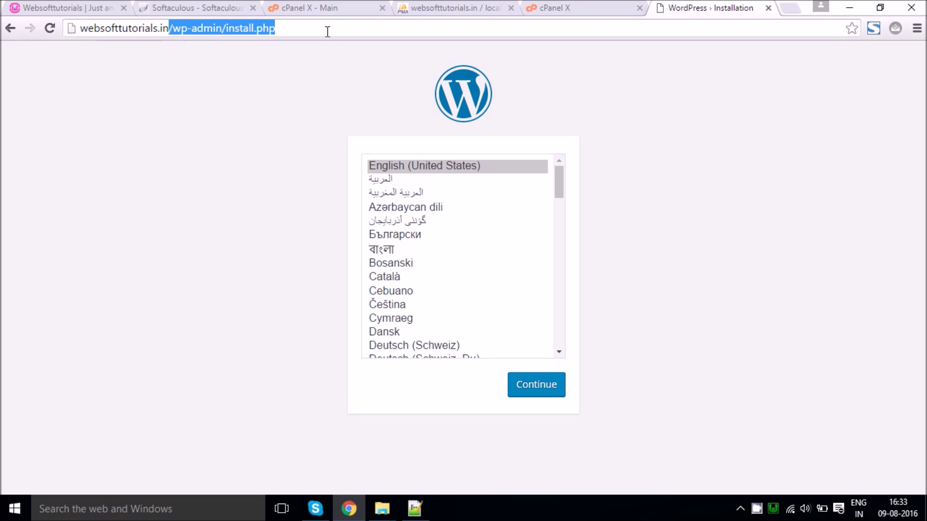
key(BackSpace)
key(Return)
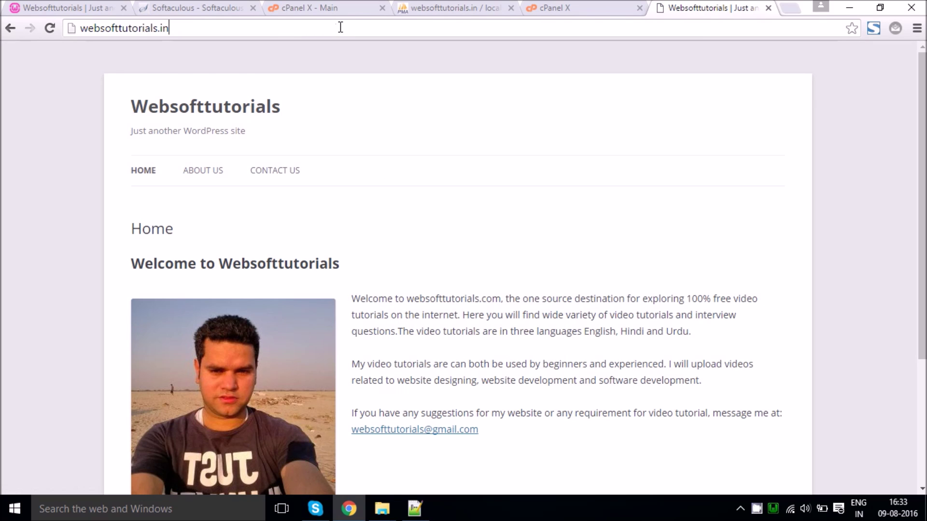
Step: Append /wp-admin to the address to reach the WordPress login page
click(340, 27)
text(/wp-admin)
key(Return)
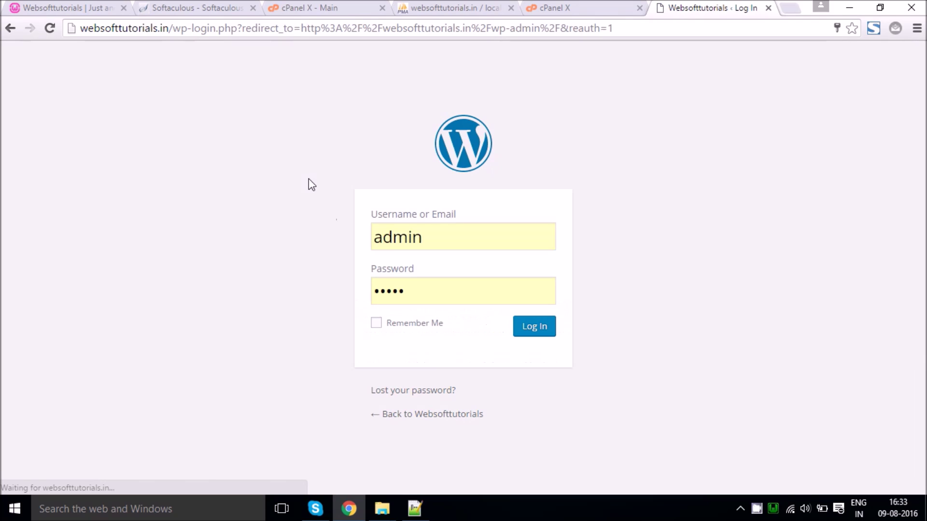
double_click(410, 244)
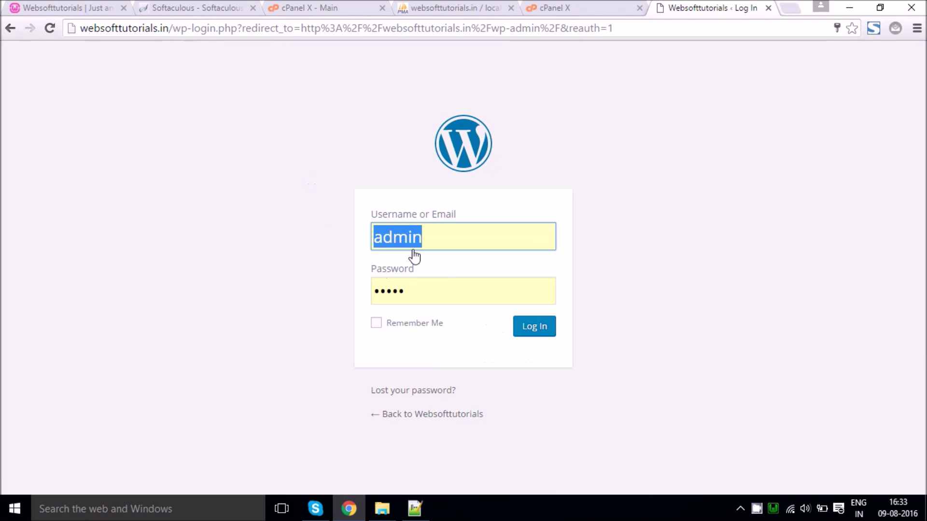
Step: Log in to the dashboard and open the live site's About Us page in a new tab
click(525, 327)
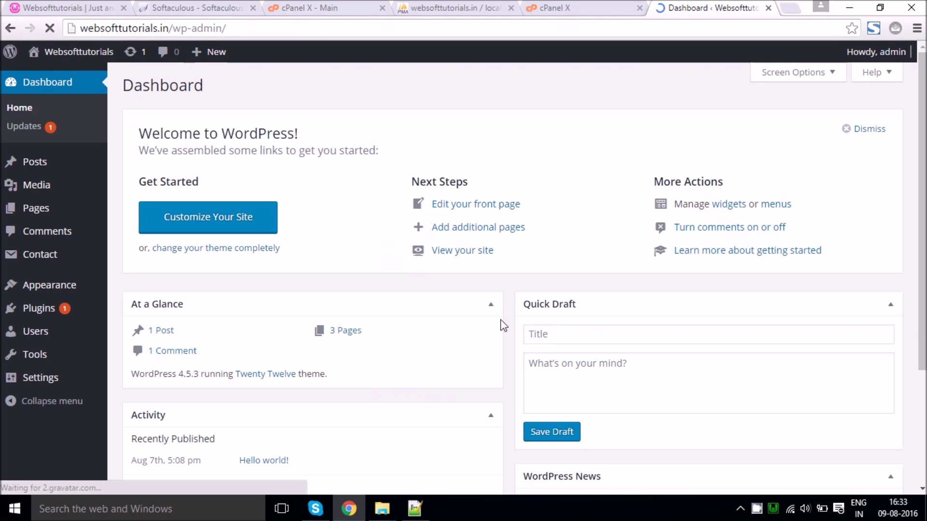
middle_click(48, 76)
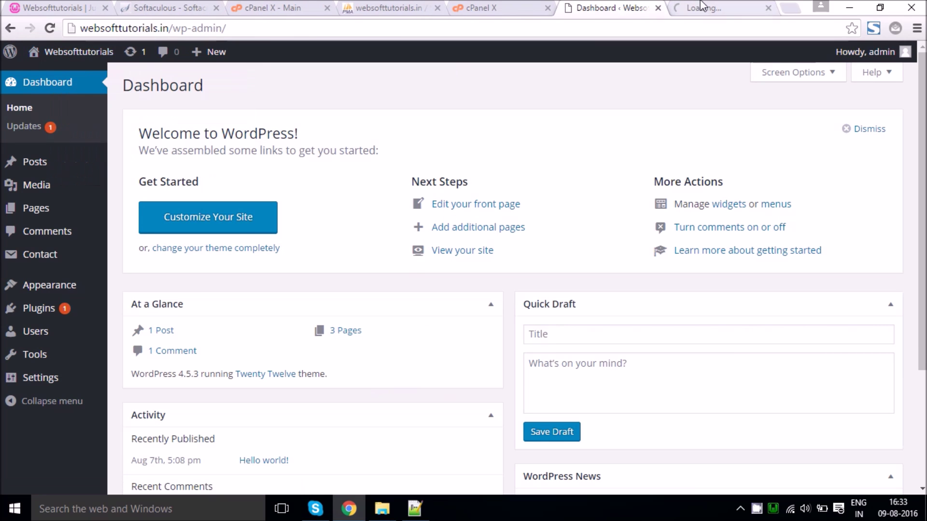
drag(697, 7, 613, 8)
click(196, 192)
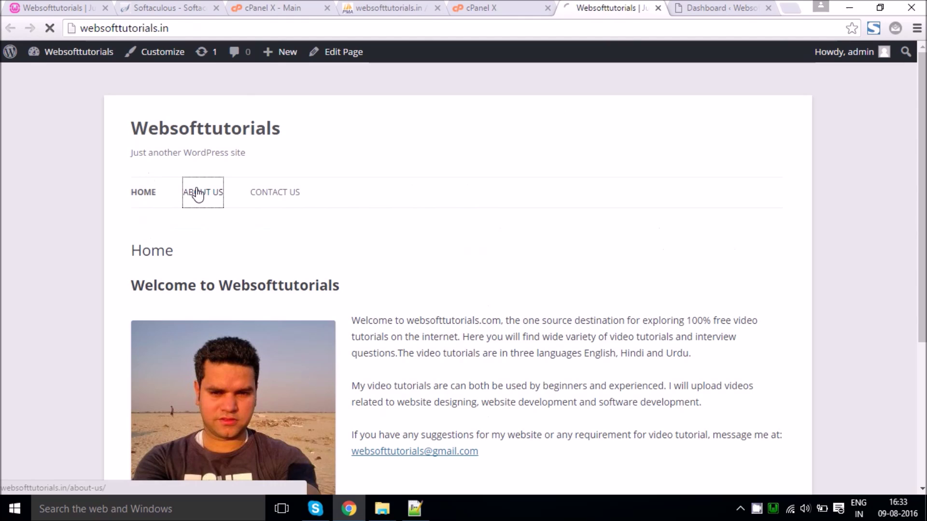
drag(719, 8, 613, 7)
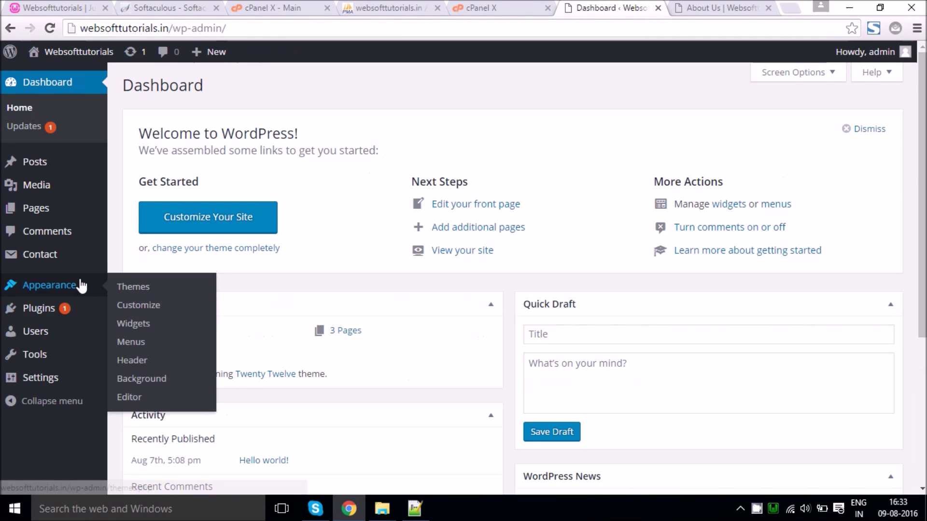
Step: Set the permalink structure to Post name and save the change
mouse_move(74, 377)
click(152, 453)
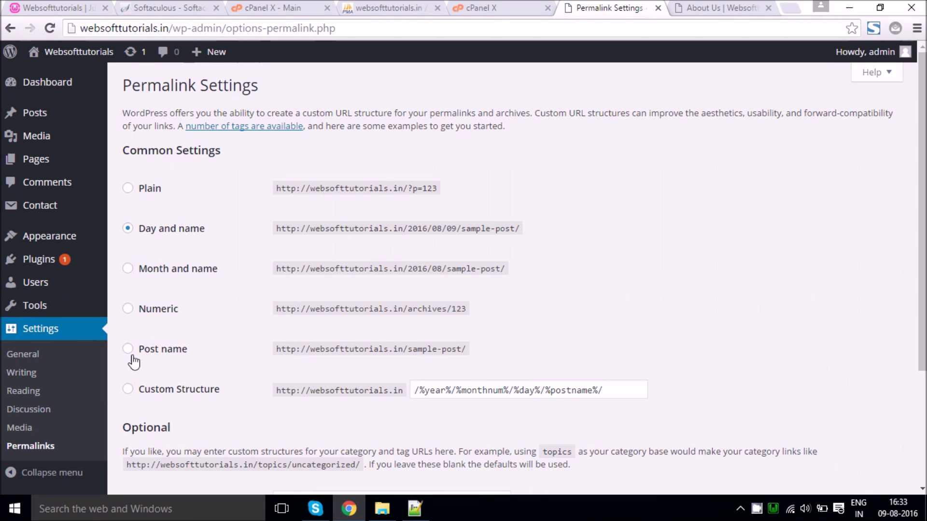
click(128, 349)
scroll(129, 359, down, 2)
scroll(130, 359, down, 2)
click(135, 423)
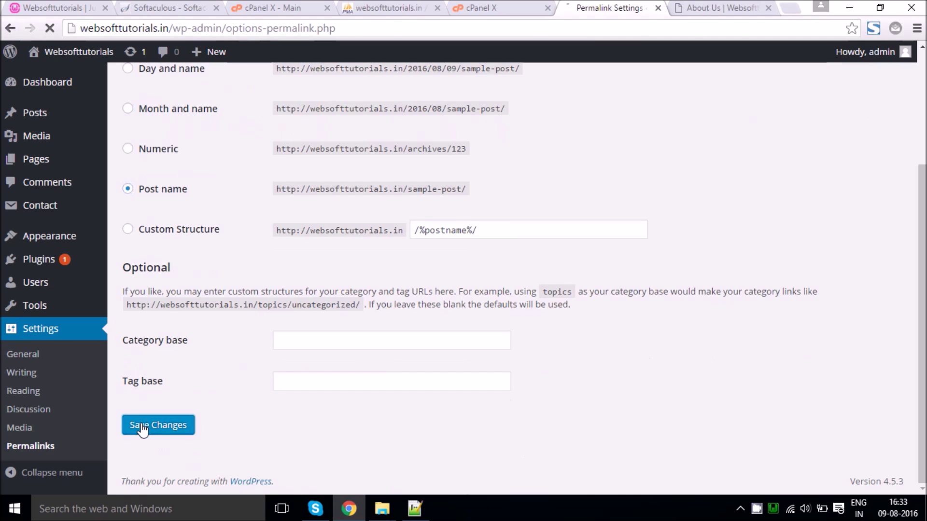
Step: Check the live home page loads and that the Post name permalink setting was saved
click(716, 7)
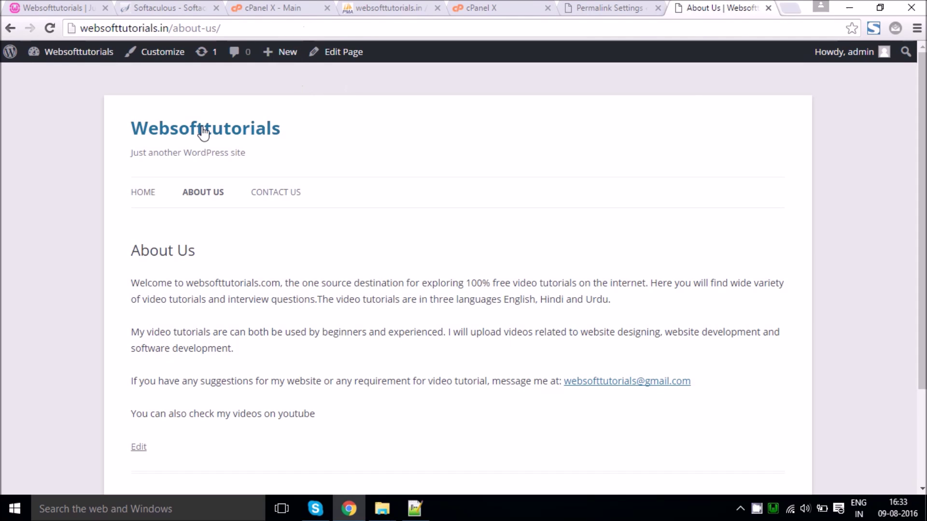
click(144, 193)
click(604, 9)
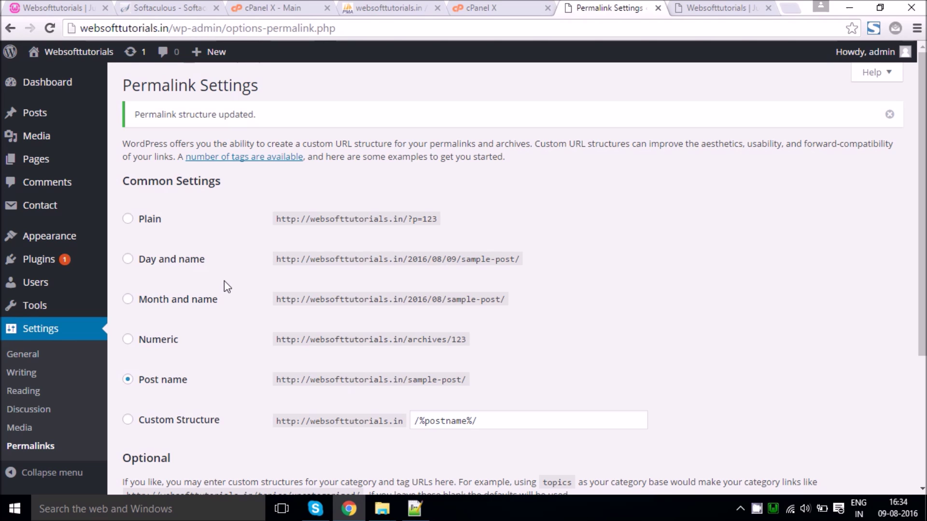
click(730, 4)
drag(729, 4, 637, 4)
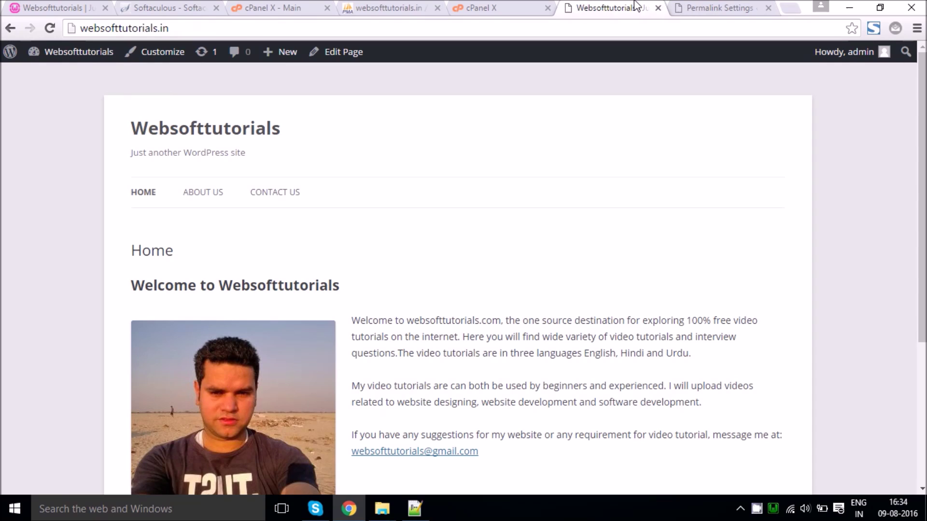